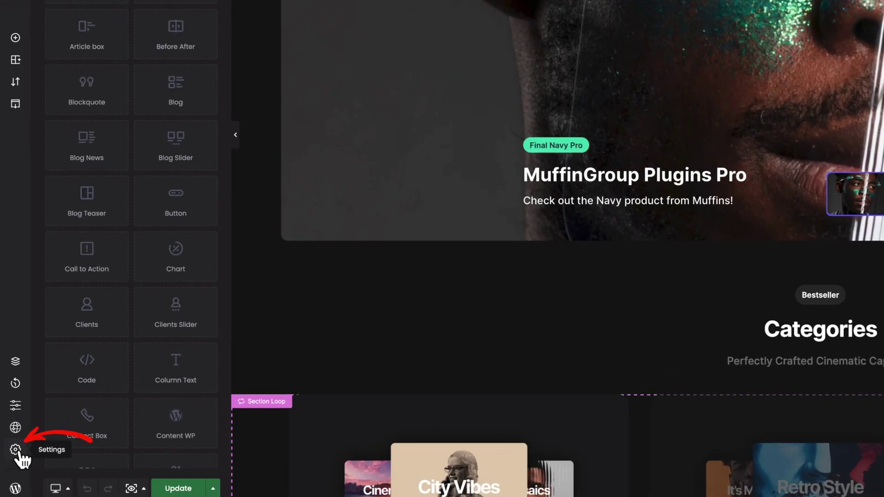
- Set the builder's User interface option to Developer in BeBuilder settings and reload
{"action": "left_click", "coordinate": [16, 451]}
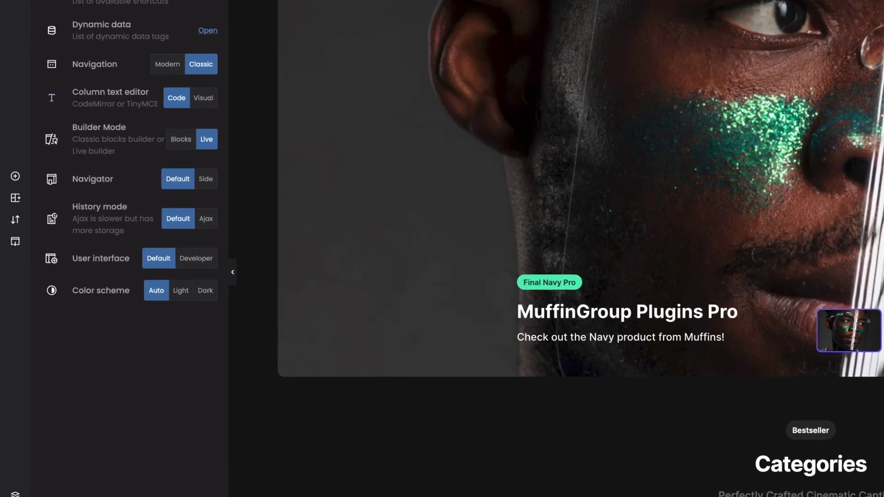
{"action": "left_click", "coordinate": [201, 261]}
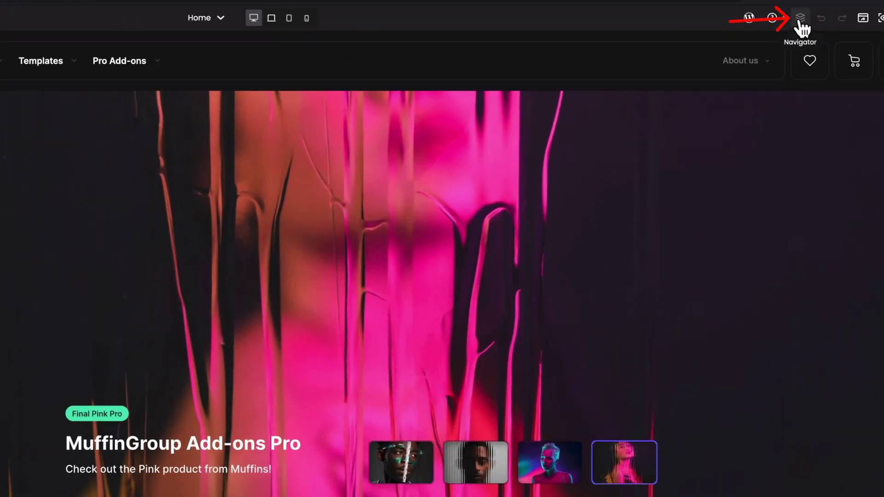
- Open the Navigator panel and drag it to the right edge to dock it as a full-height sidebar
{"action": "left_click", "coordinate": [800, 20]}
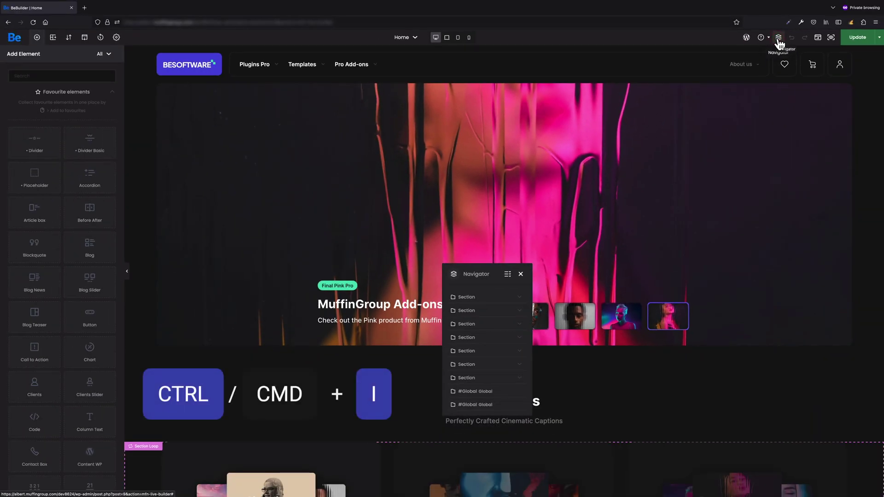
{"action": "left_click", "coordinate": [778, 39]}
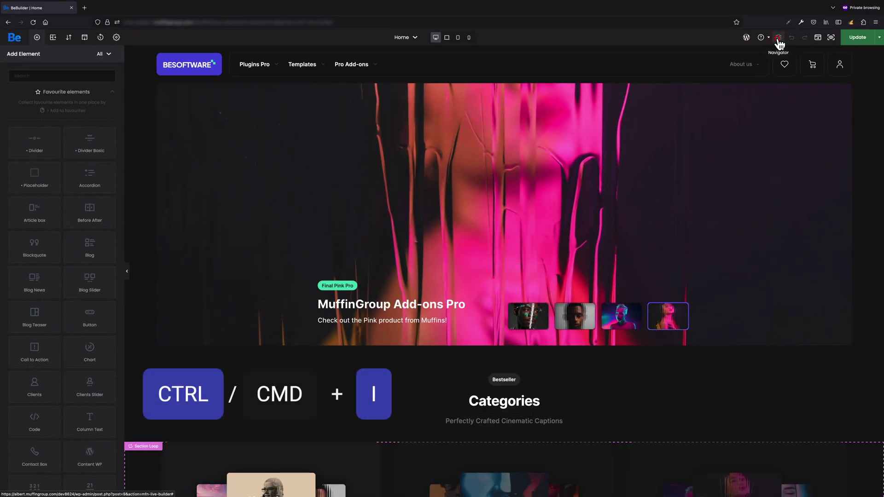
{"action": "left_click", "coordinate": [778, 38]}
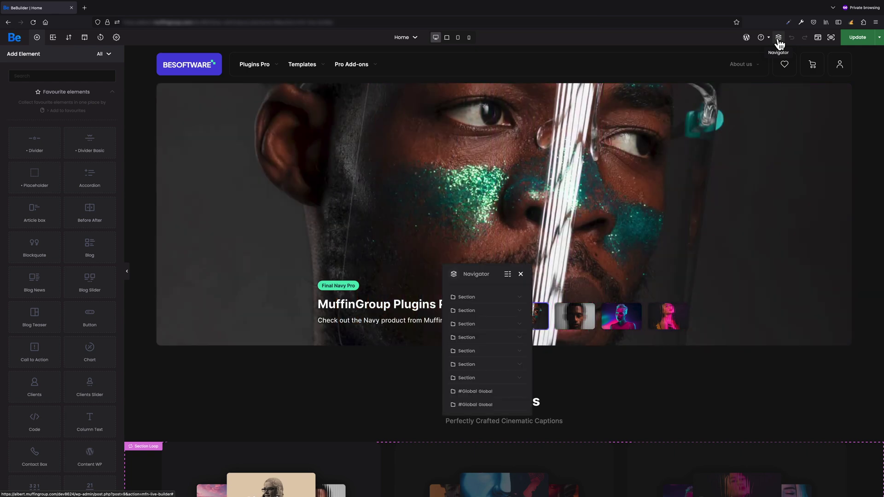
{"action": "left_click_drag", "start_coordinate": [484, 273], "coordinate": [262, 323]}
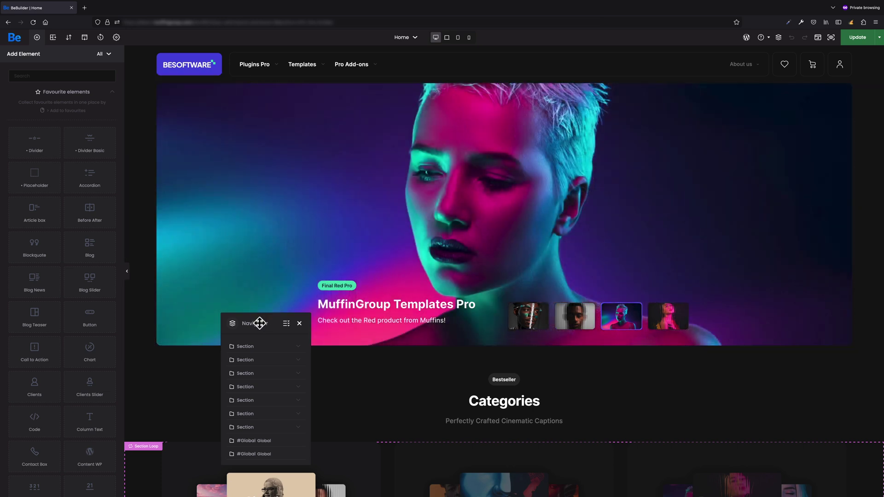
{"action": "mouse_move", "coordinate": [260, 323]}
{"action": "left_mouse_down"}
{"action": "mouse_move", "coordinate": [621, 234]}
{"action": "mouse_move", "coordinate": [728, 186]}
{"action": "left_mouse_up"}
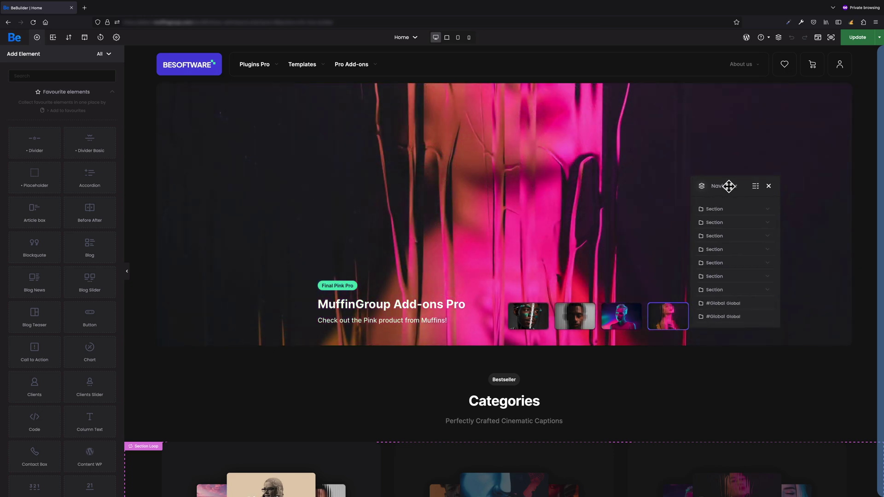
{"action": "left_click_drag", "start_coordinate": [728, 186], "coordinate": [827, 189]}
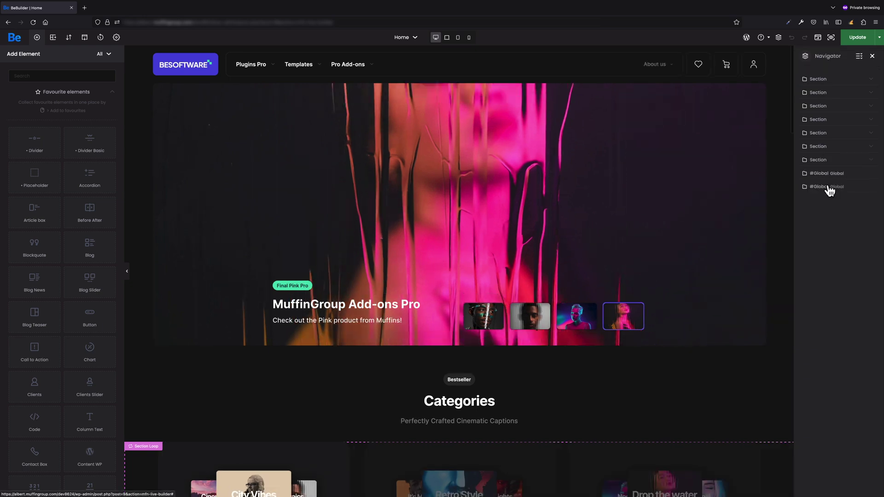
{"action": "scroll", "coordinate": [687, 212], "scroll_direction": "down", "scroll_amount": 3}
{"action": "scroll", "coordinate": [687, 211], "scroll_direction": "up", "scroll_amount": 3}
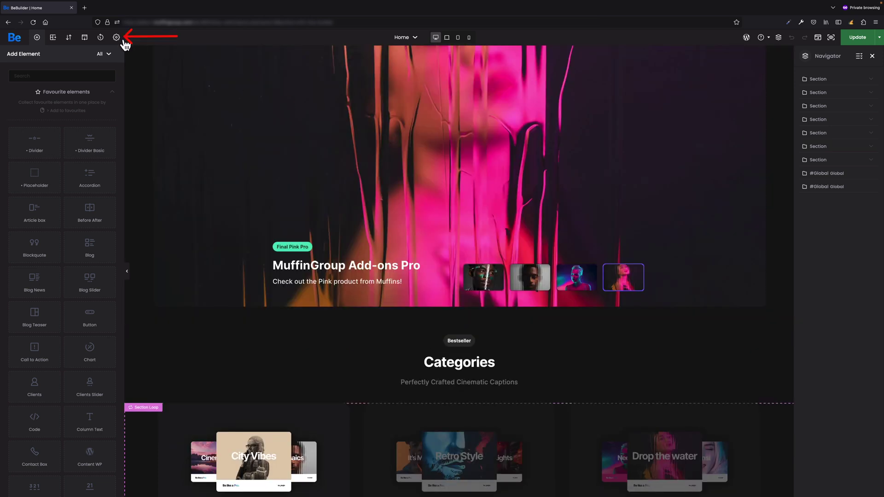
{"action": "left_click", "coordinate": [116, 37]}
{"action": "left_click", "coordinate": [107, 56]}
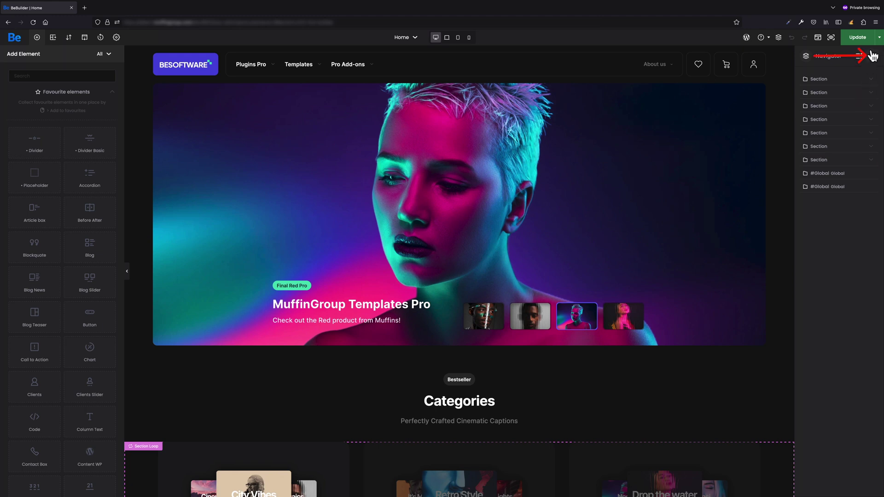
{"action": "left_click", "coordinate": [873, 57]}
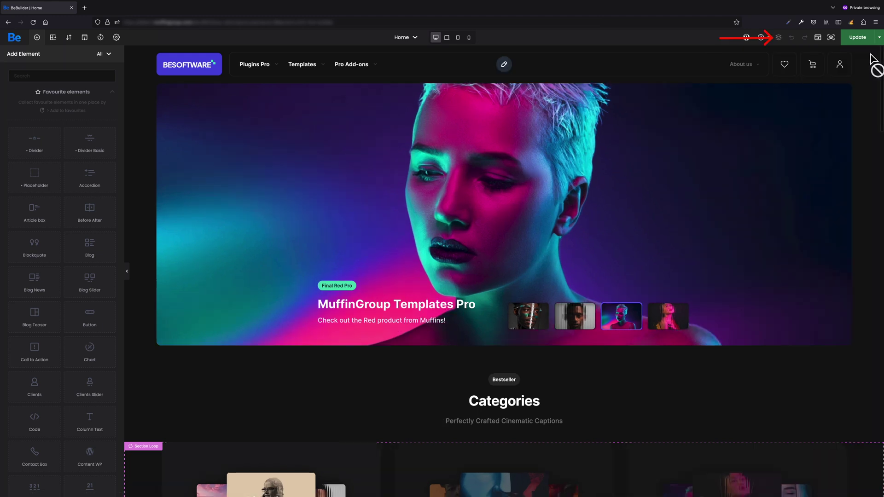
{"action": "left_click", "coordinate": [778, 37]}
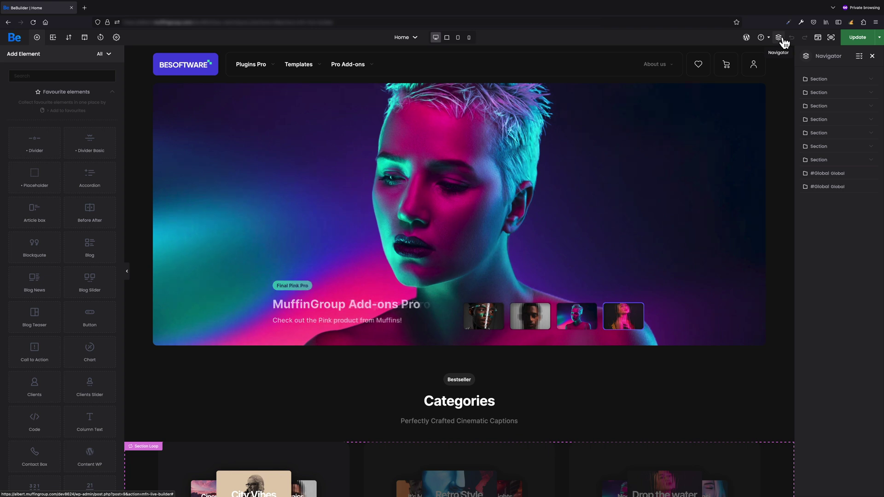
- Expand the Navigator, select the second Section, a Wrap and the Be like a Pro. heading, then collapse it
{"action": "left_click", "coordinate": [859, 56]}
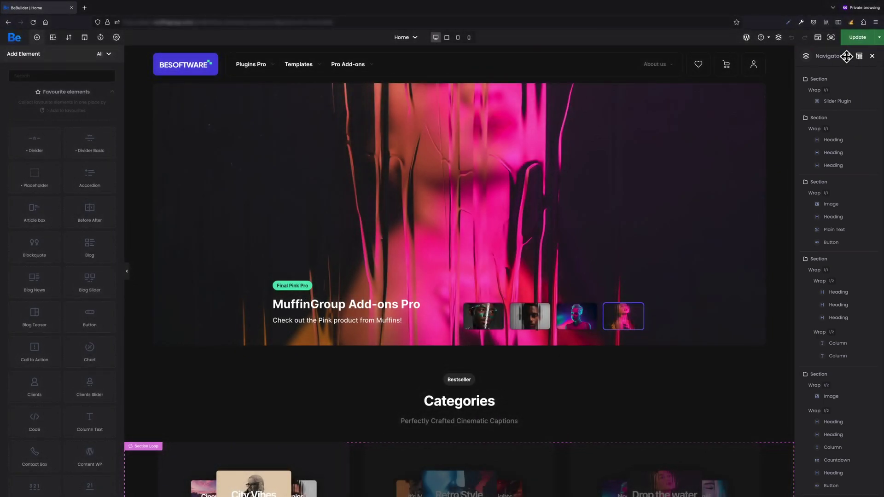
{"action": "left_click", "coordinate": [837, 119]}
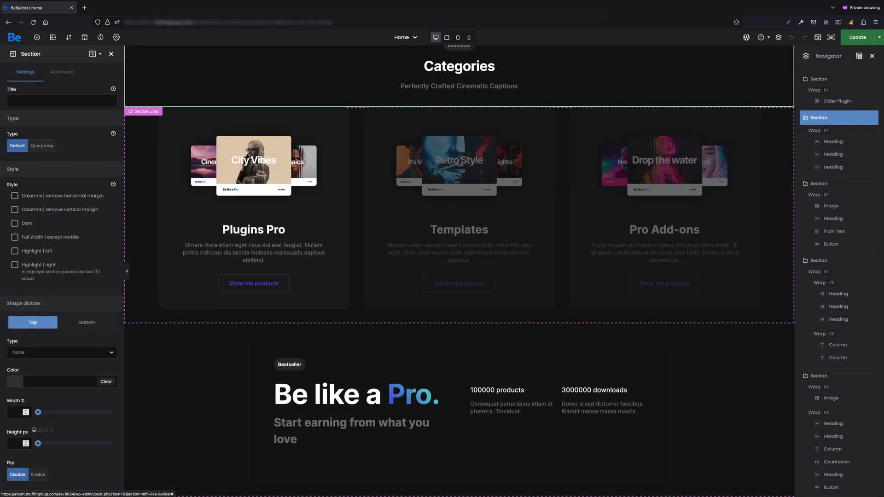
{"action": "left_click", "coordinate": [833, 195]}
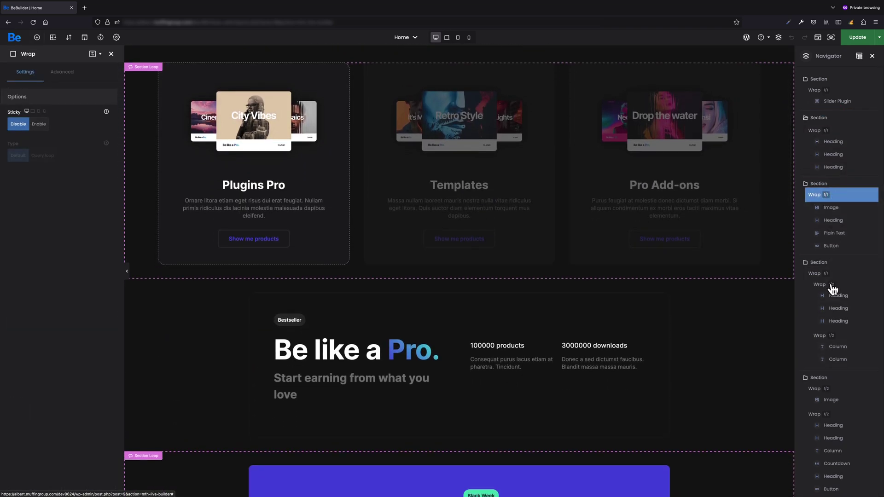
{"action": "left_click", "coordinate": [836, 310]}
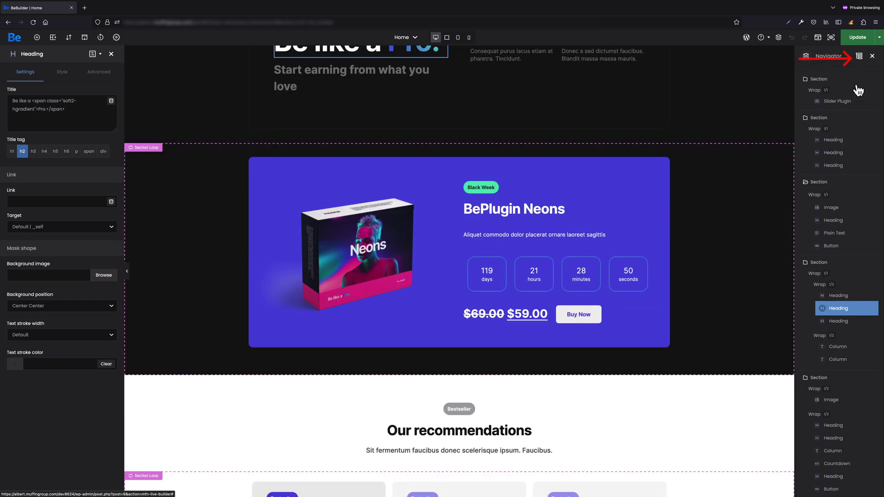
{"action": "left_click", "coordinate": [859, 56]}
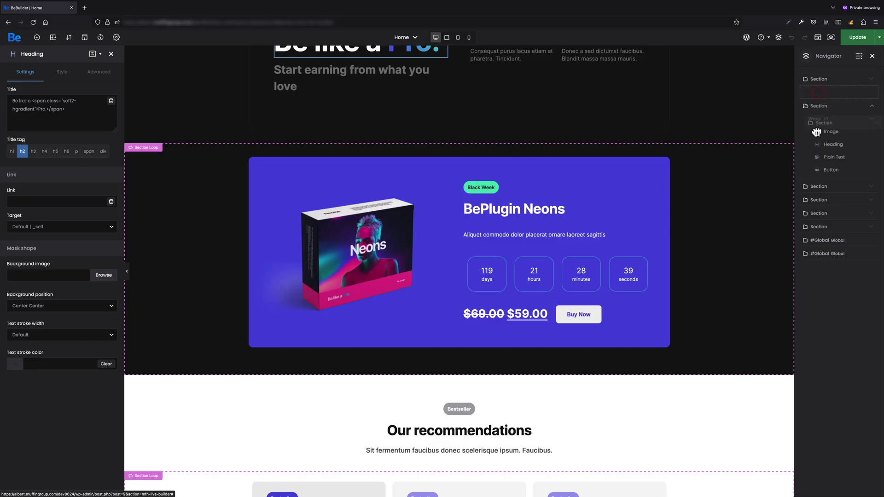
- Reorder a Section, expand its nested wraps, and drag the Image row up between the Headings
{"action": "left_click_drag", "start_coordinate": [810, 177], "coordinate": [808, 173]}
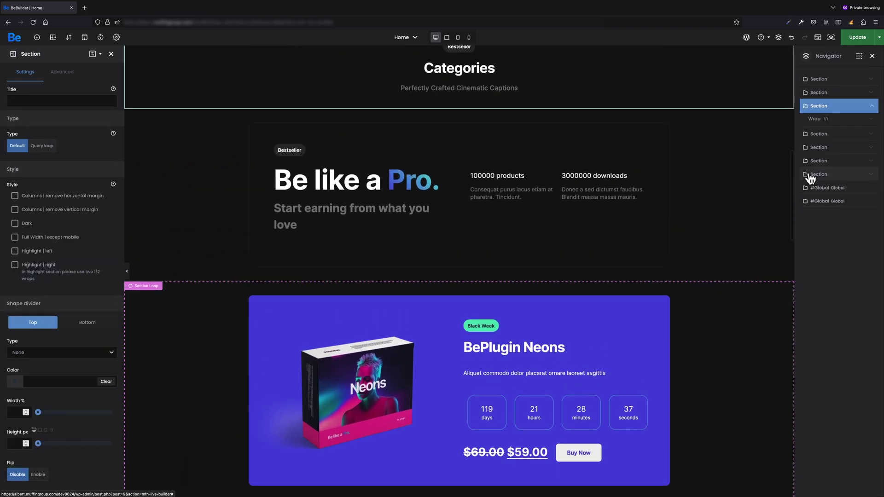
{"action": "left_click", "coordinate": [871, 146]}
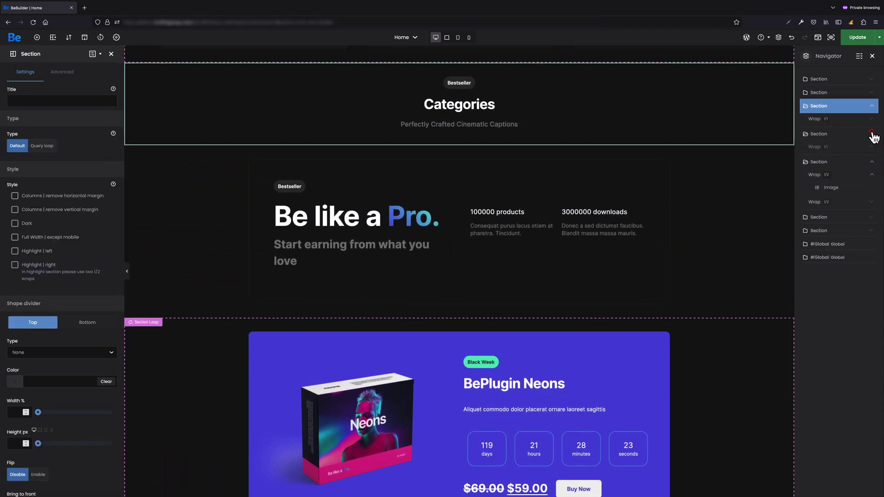
{"action": "left_click", "coordinate": [871, 147]}
{"action": "left_click", "coordinate": [871, 159]}
{"action": "left_click_drag", "start_coordinate": [837, 260], "coordinate": [847, 201]}
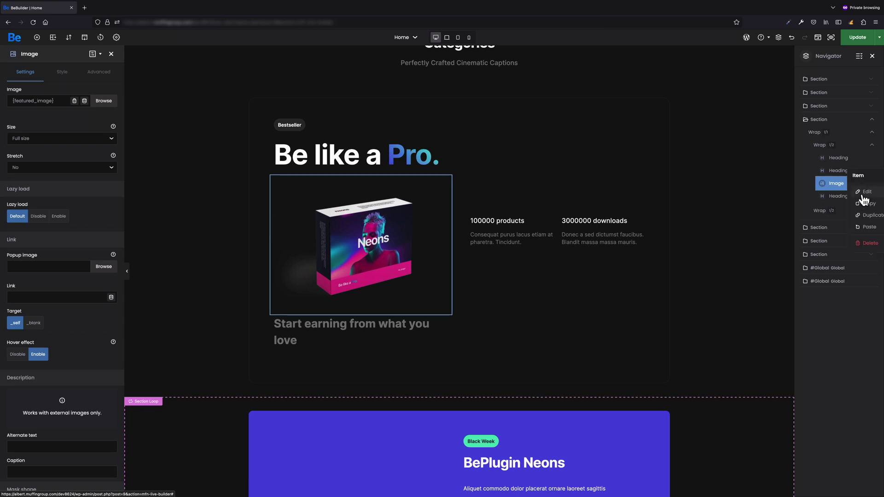
- Delete the product Image from the Be like a Pro. block and duplicate its Wrap
{"action": "left_click", "coordinate": [862, 192]}
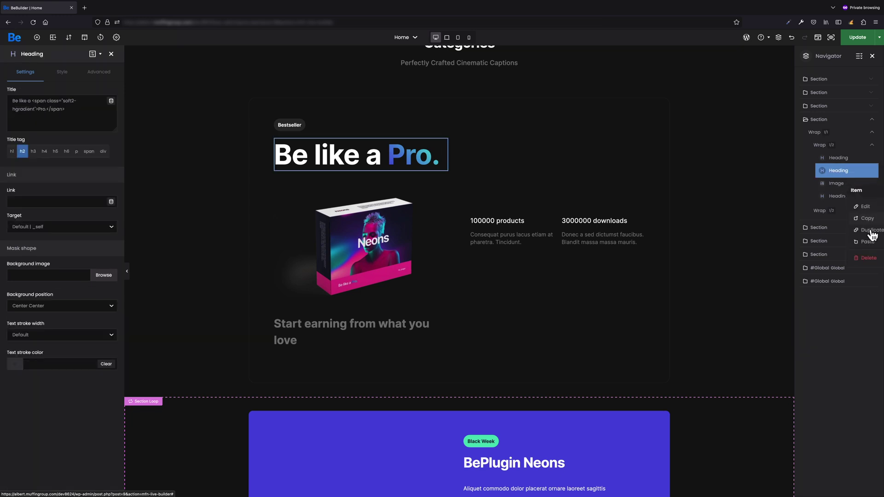
{"action": "left_click", "coordinate": [868, 257]}
{"action": "left_click", "coordinate": [442, 307]}
{"action": "right_click", "coordinate": [830, 145]}
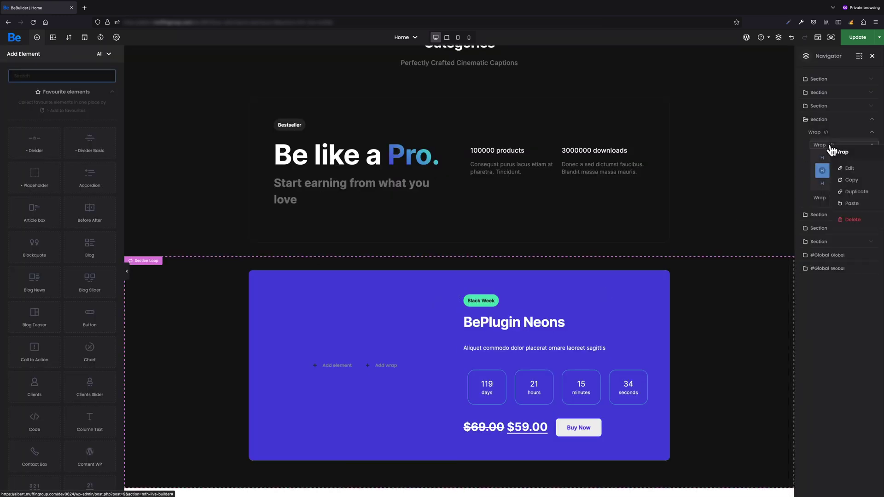
{"action": "left_click", "coordinate": [851, 191]}
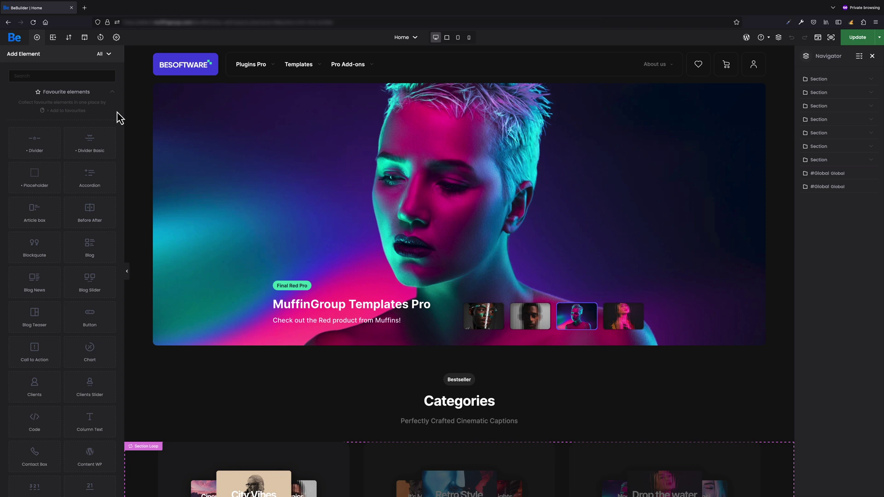
- Look at the pre-built sections library, then the Export/Import panel's export options
{"action": "left_click", "coordinate": [53, 37]}
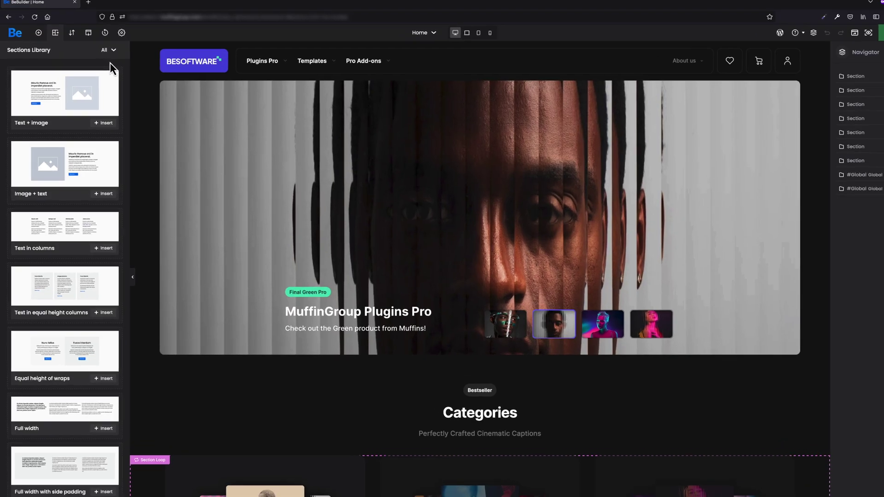
{"action": "left_click", "coordinate": [72, 32]}
{"action": "left_click", "coordinate": [116, 52]}
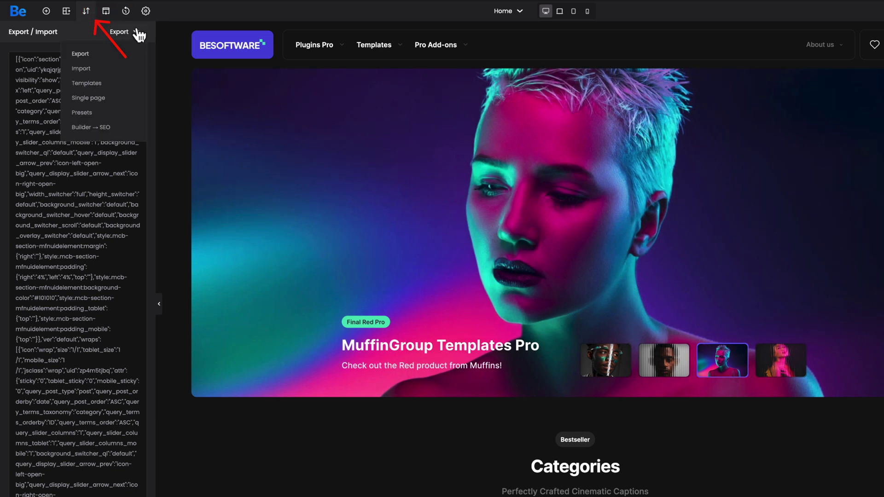
- Cycle the Export/Import dropdown through Import, Templates, Single page, Presets and SEO, ending on Single page
{"action": "left_click", "coordinate": [124, 74]}
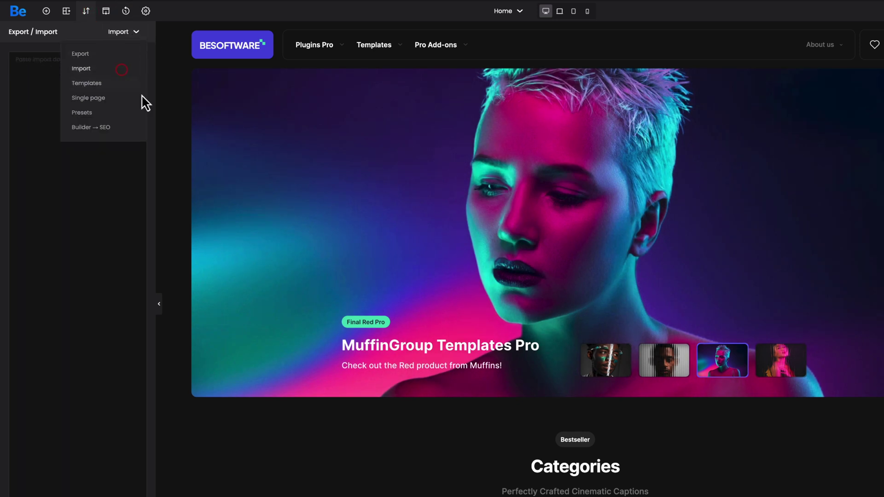
{"action": "mouse_move", "coordinate": [135, 44]}
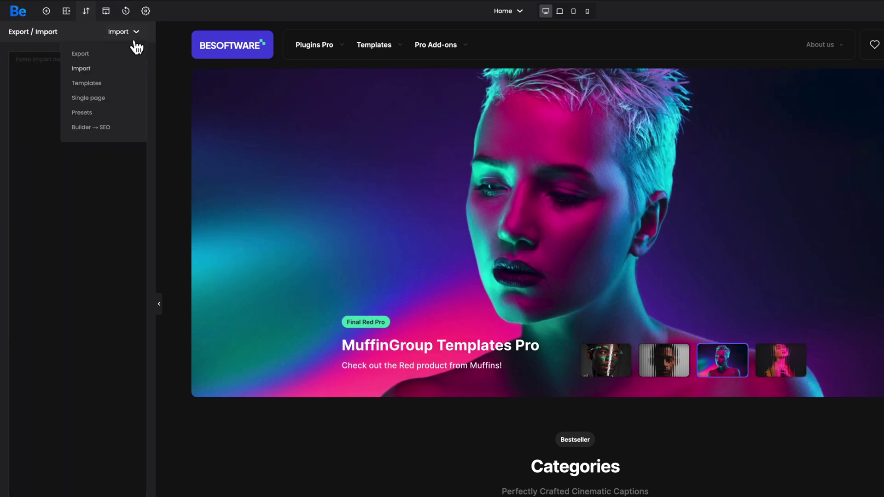
{"action": "left_click", "coordinate": [130, 84]}
{"action": "mouse_move", "coordinate": [131, 32]}
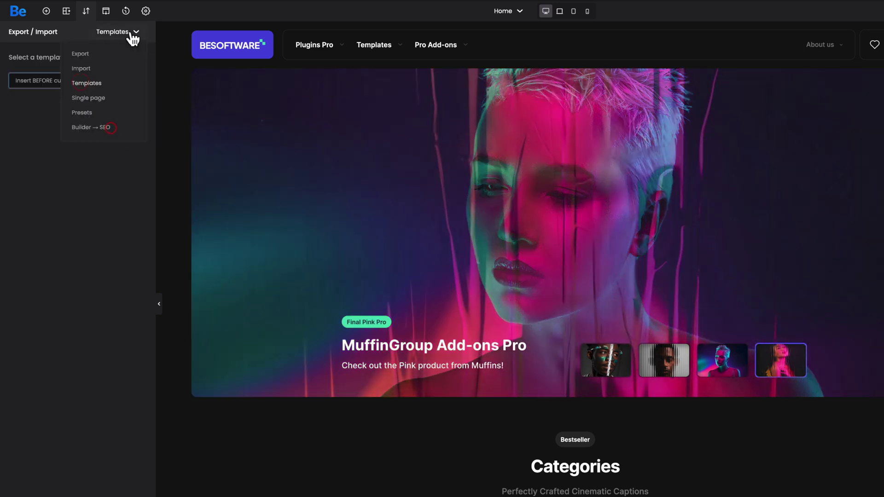
{"action": "left_click", "coordinate": [112, 100]}
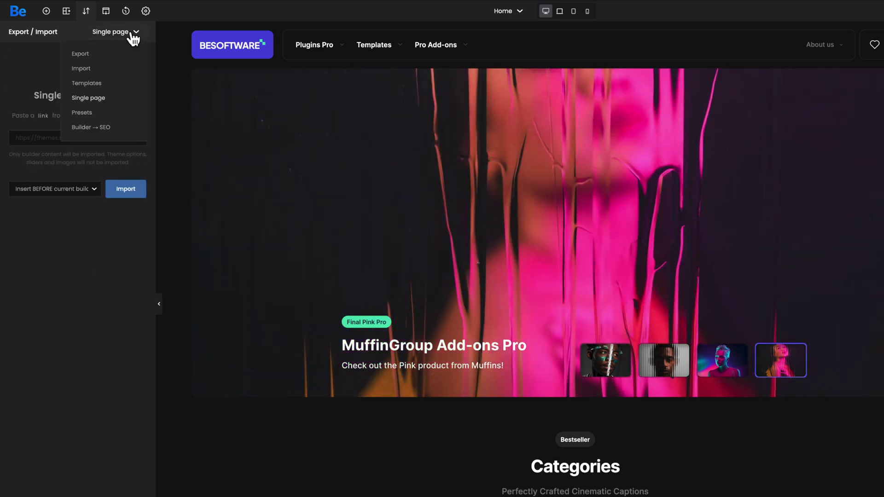
{"action": "left_click", "coordinate": [112, 113]}
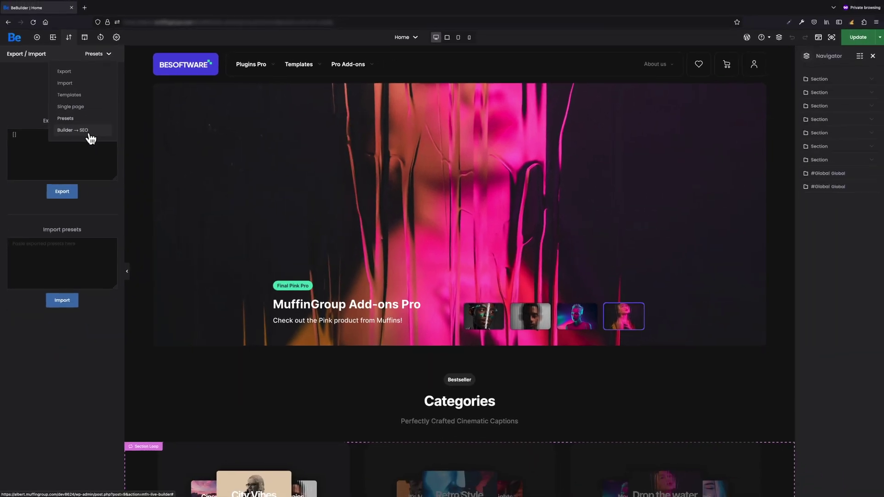
{"action": "left_click", "coordinate": [112, 125]}
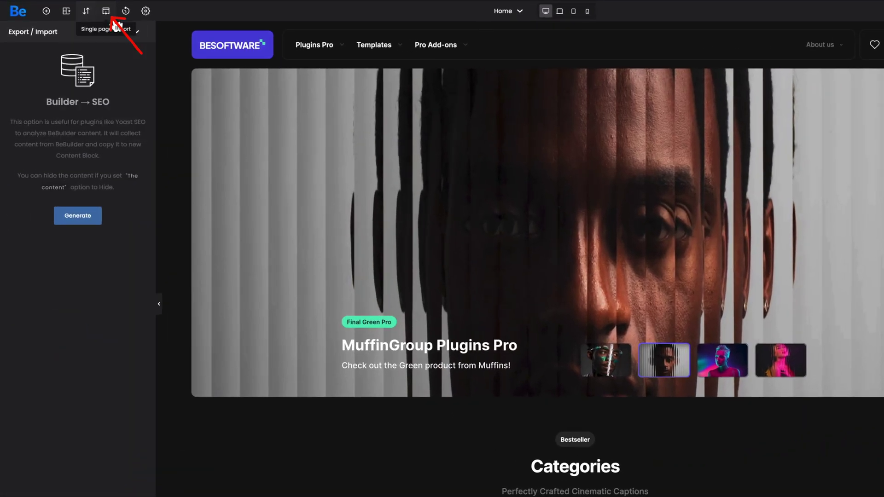
{"action": "left_click", "coordinate": [114, 21]}
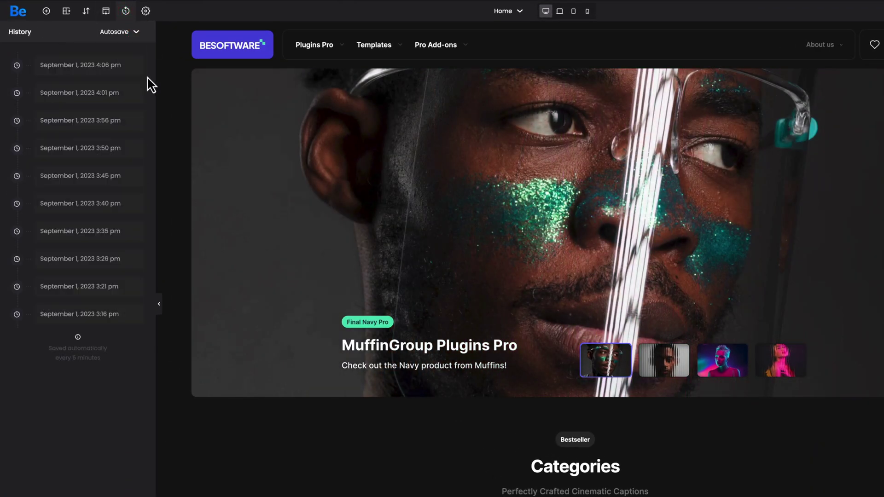
{"action": "left_click", "coordinate": [112, 82]}
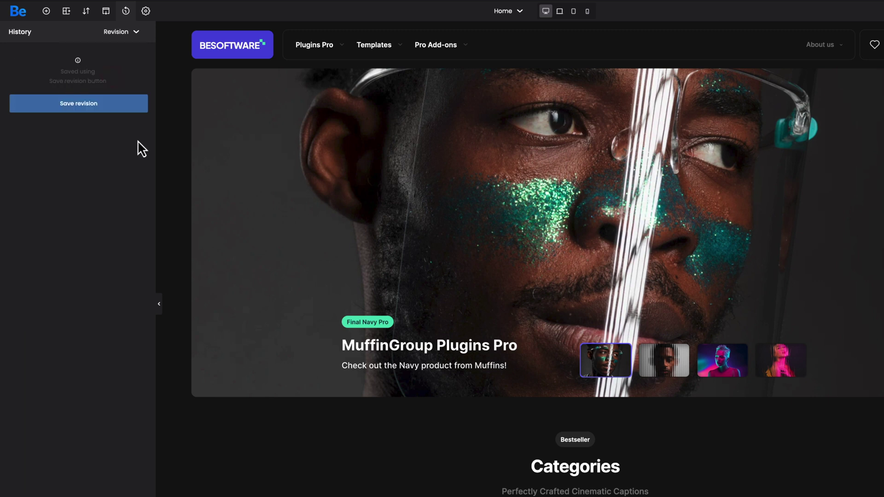
{"action": "left_click", "coordinate": [135, 33]}
{"action": "left_click", "coordinate": [122, 65]}
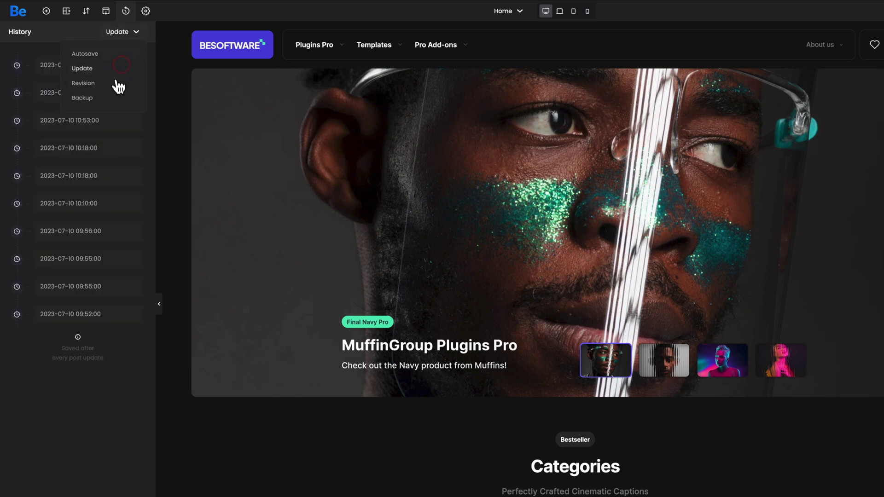
{"action": "left_click", "coordinate": [102, 99]}
{"action": "left_click", "coordinate": [123, 53]}
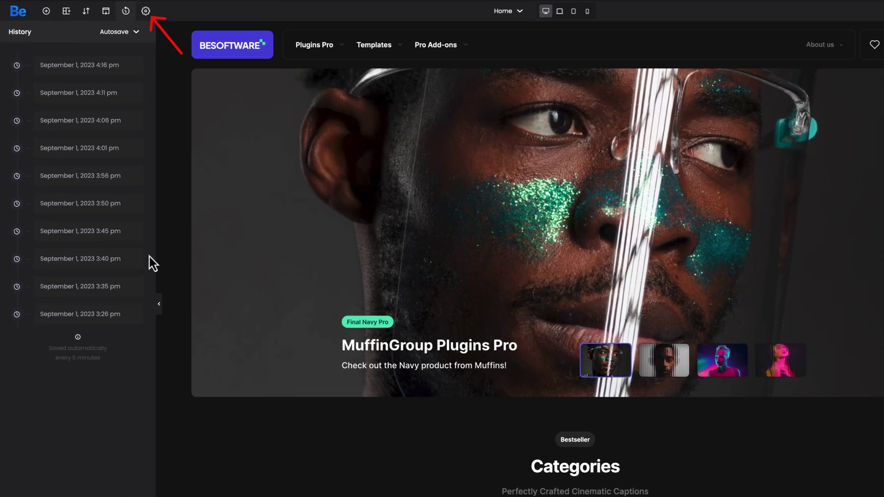
{"action": "left_click", "coordinate": [146, 14]}
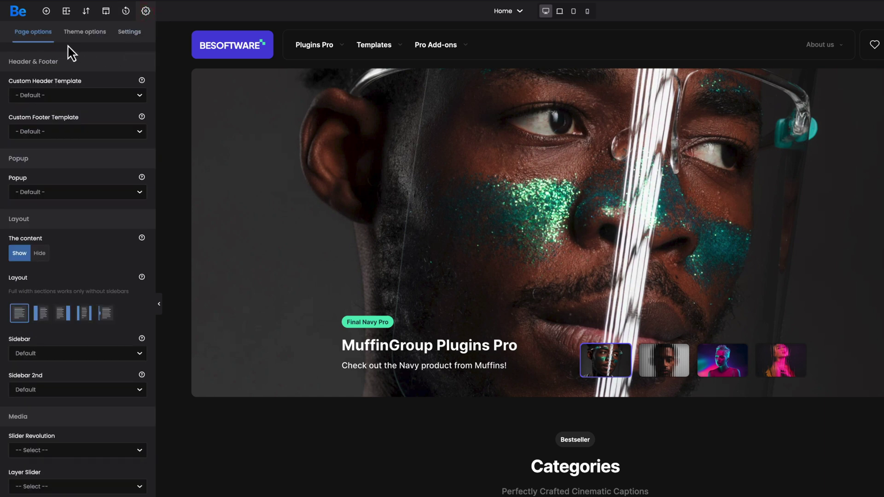
- Scroll through Page options, view Theme options Fonts > Family, then show the builder Settings tab
{"action": "scroll", "coordinate": [73, 142], "scroll_direction": "down", "scroll_amount": 15}
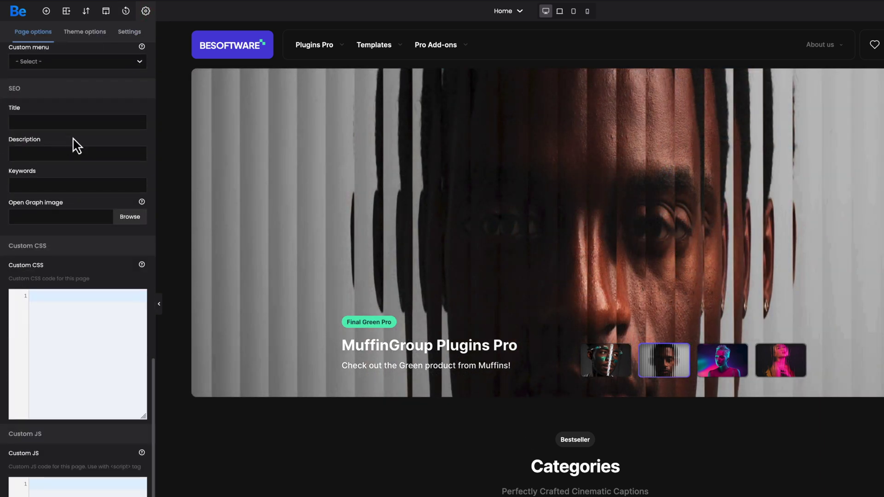
{"action": "scroll", "coordinate": [76, 145], "scroll_direction": "up", "scroll_amount": 15}
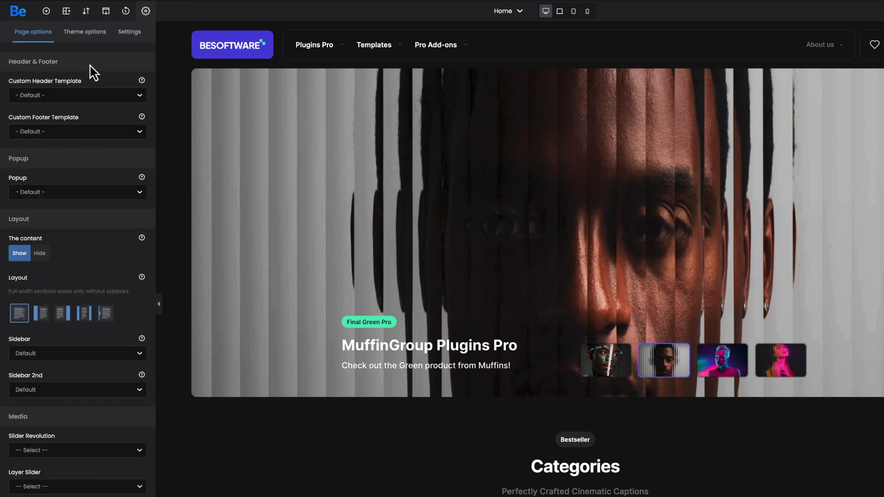
{"action": "left_click", "coordinate": [87, 32]}
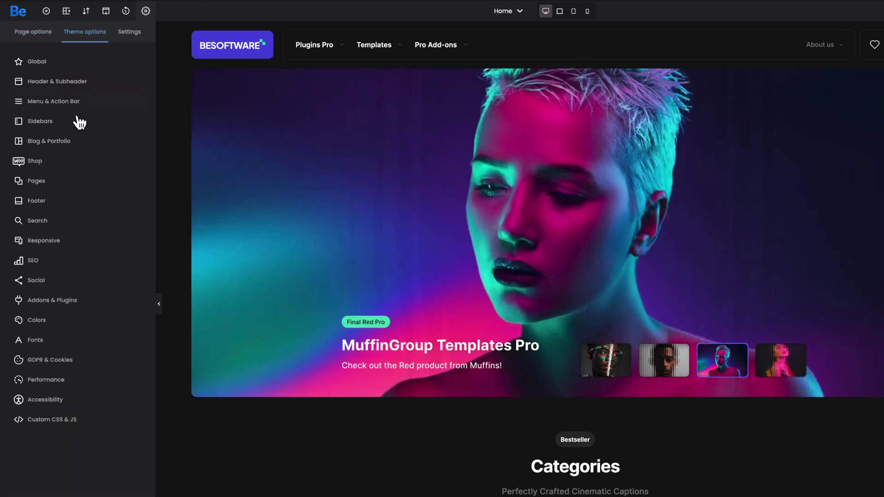
{"action": "left_click", "coordinate": [60, 341]}
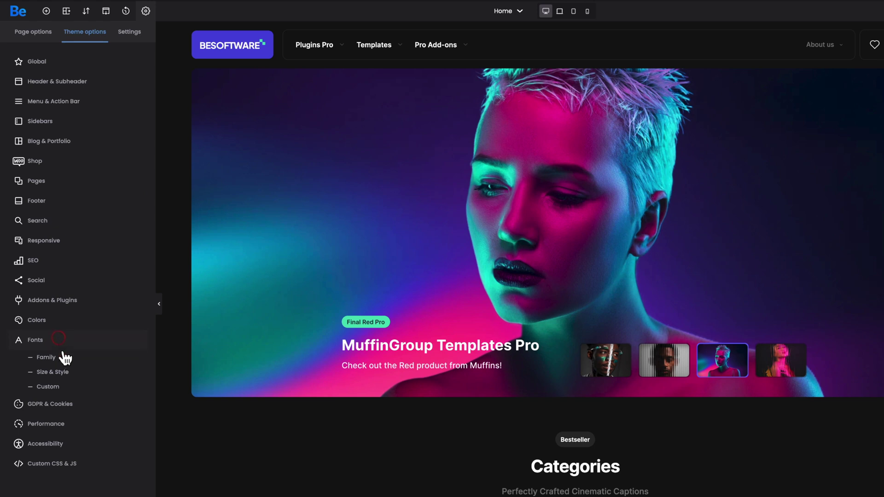
{"action": "left_click", "coordinate": [63, 358]}
{"action": "scroll", "coordinate": [67, 363], "scroll_direction": "down", "scroll_amount": 5}
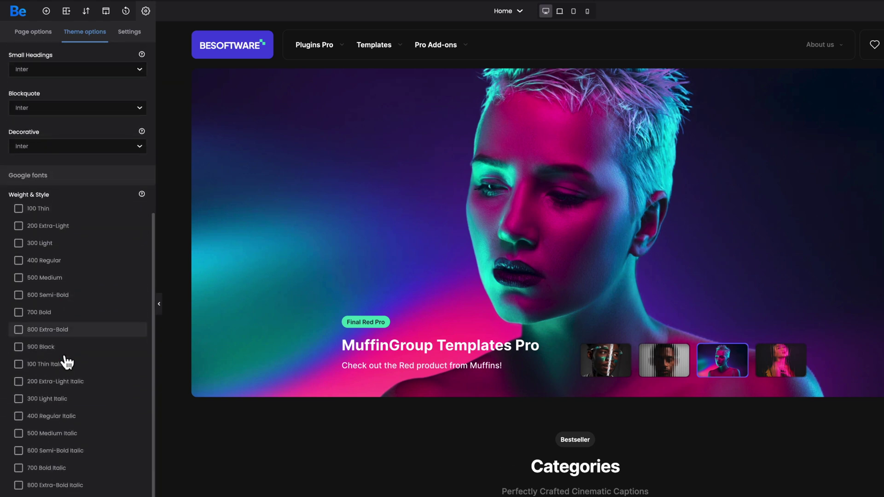
{"action": "scroll", "coordinate": [67, 363], "scroll_direction": "up", "scroll_amount": 6}
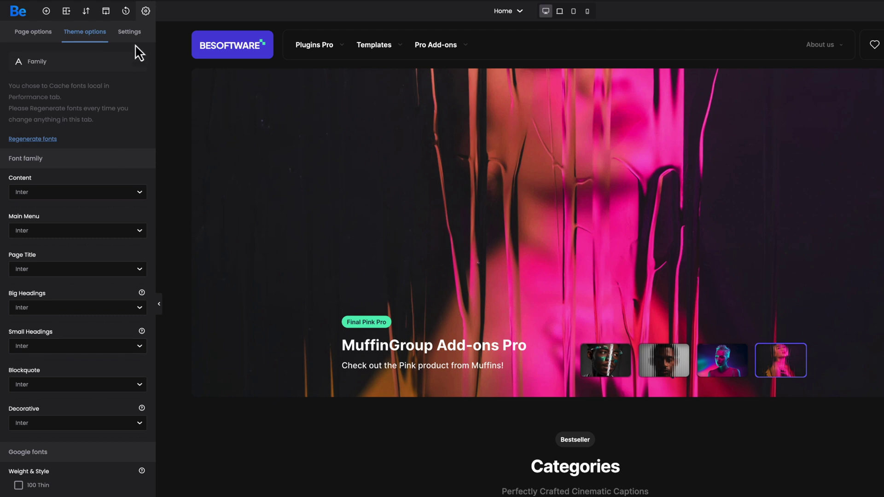
{"action": "left_click", "coordinate": [130, 32]}
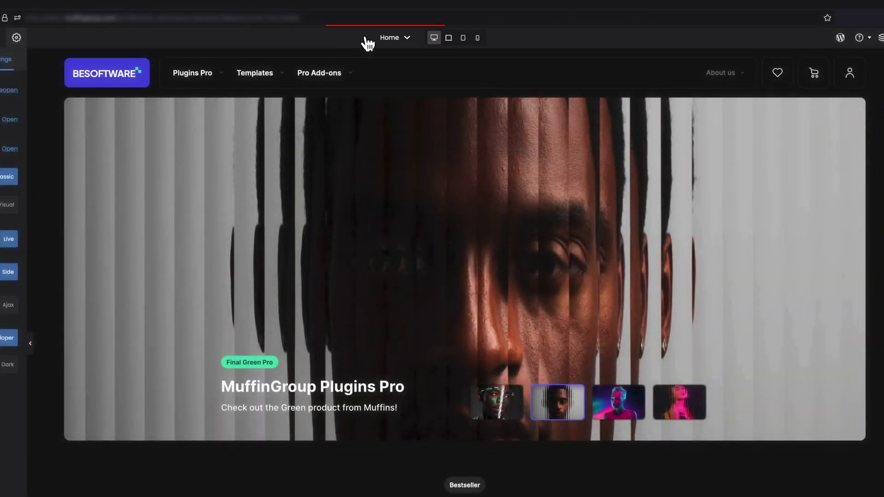
- Open the Home page in the WordPress editor from the page actions list, then close that tab
{"action": "left_click", "coordinate": [394, 39]}
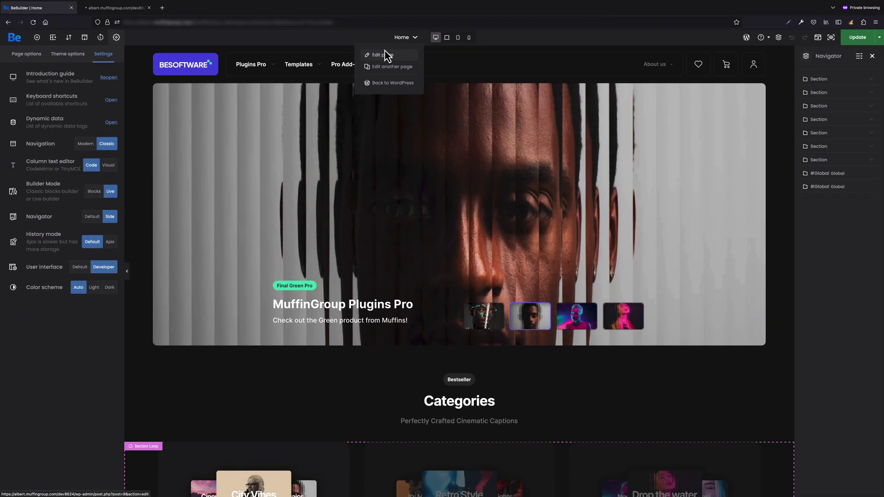
{"action": "left_click", "coordinate": [382, 62]}
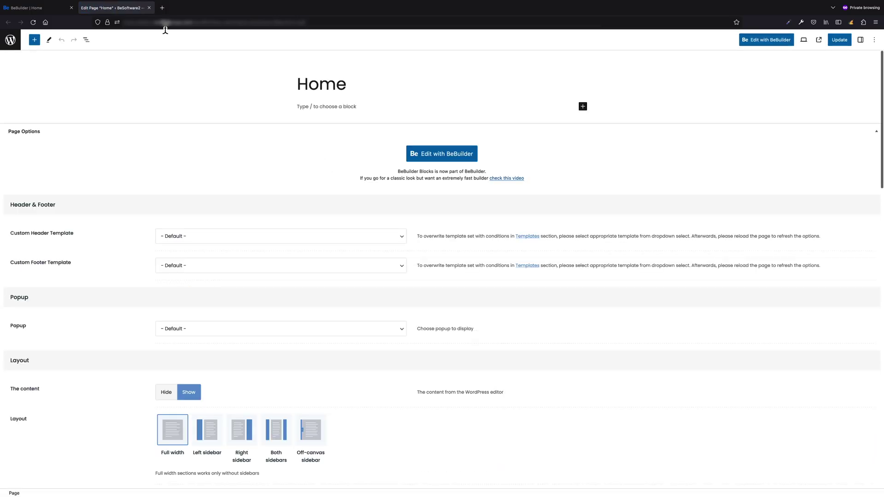
{"action": "left_click", "coordinate": [149, 8]}
- Open and close the Software2 header editor via Edit another page, then view the WordPress dashboard tab
{"action": "mouse_move", "coordinate": [408, 39]}
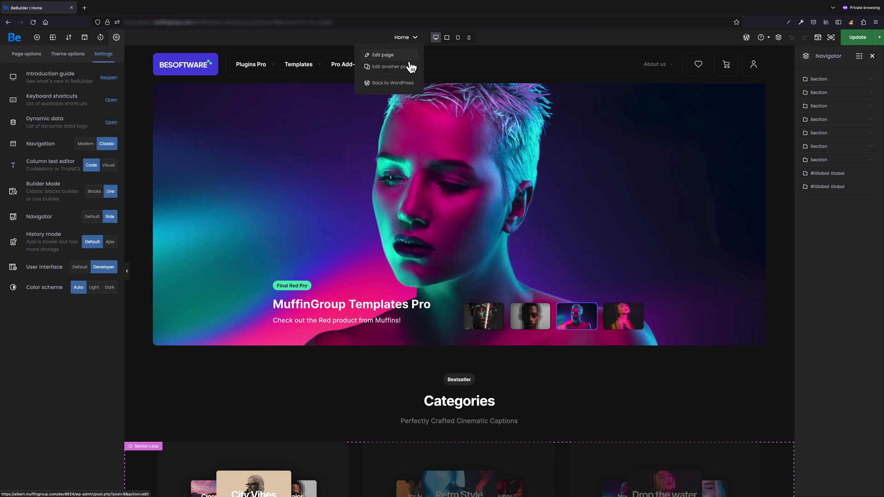
{"action": "left_click", "coordinate": [411, 67]}
{"action": "scroll", "coordinate": [465, 209], "scroll_direction": "down", "scroll_amount": 2}
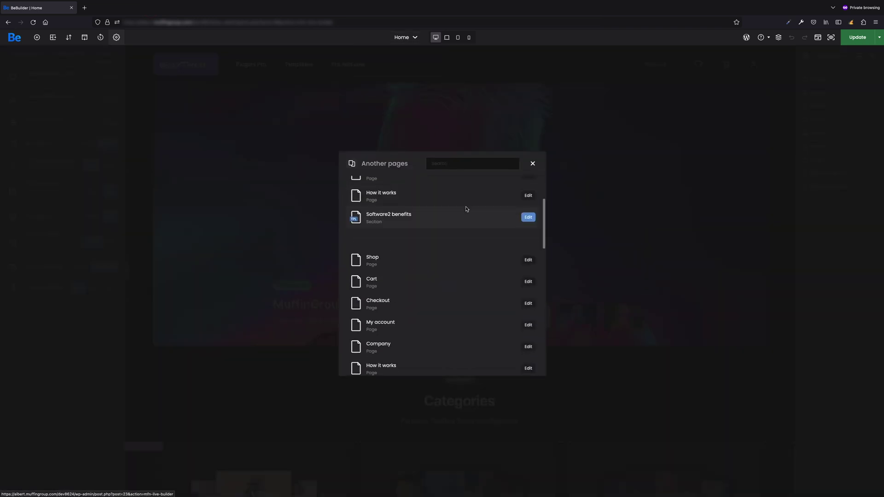
{"action": "scroll", "coordinate": [466, 209], "scroll_direction": "down", "scroll_amount": 10}
{"action": "scroll", "coordinate": [467, 209], "scroll_direction": "up", "scroll_amount": 12}
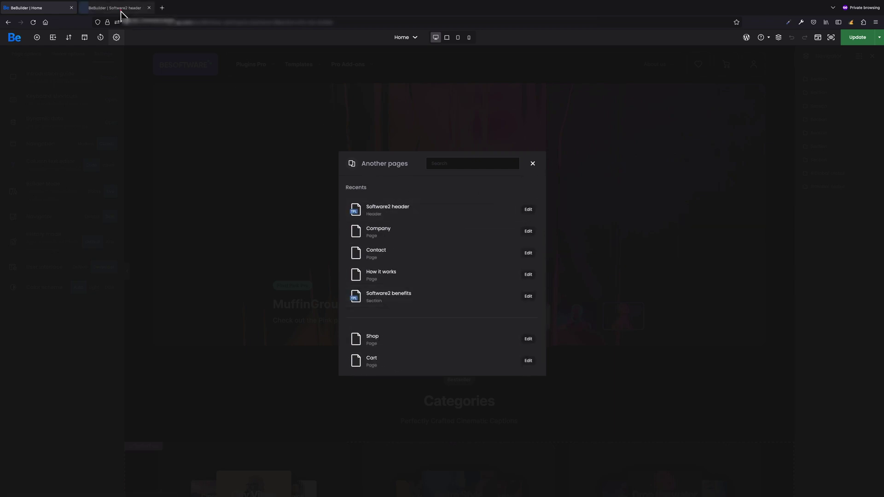
{"action": "left_click", "coordinate": [118, 8]}
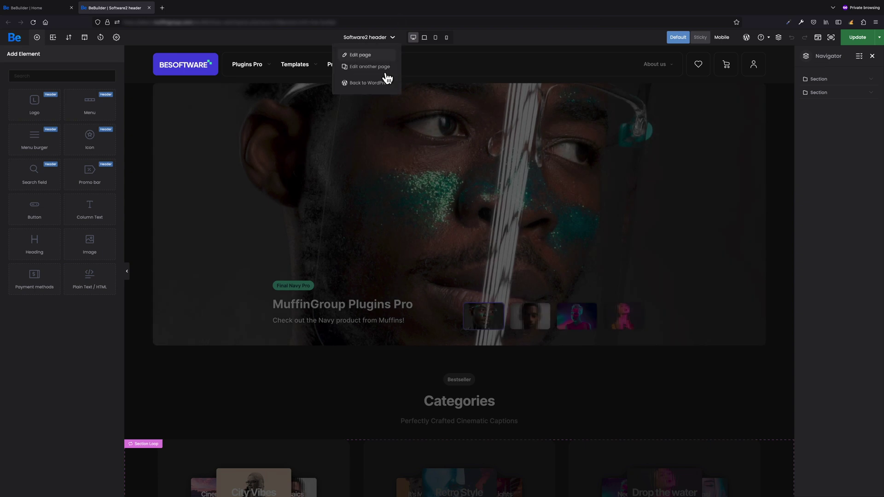
{"action": "left_click", "coordinate": [149, 8]}
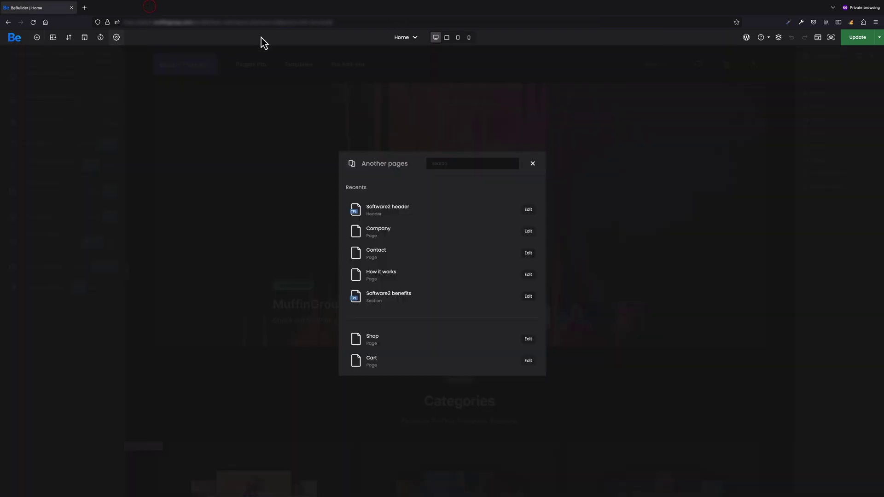
{"action": "left_click", "coordinate": [532, 166]}
{"action": "mouse_move", "coordinate": [407, 44]}
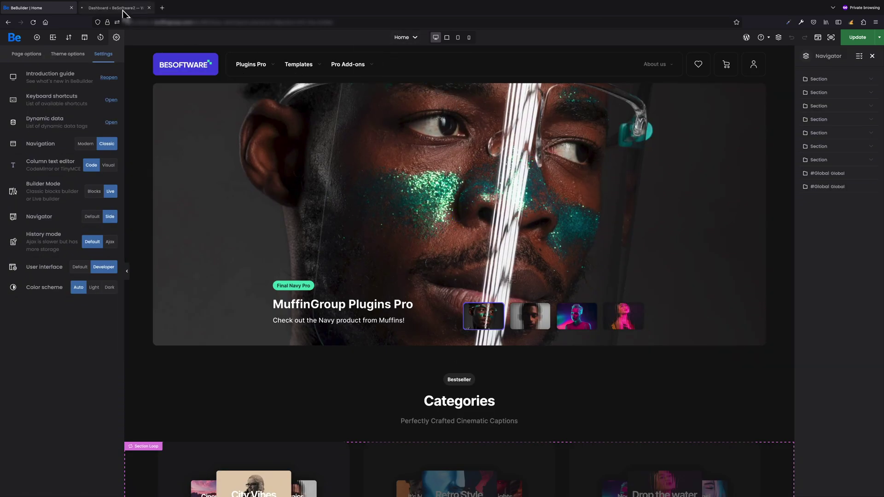
{"action": "left_click", "coordinate": [115, 10]}
- Close the WordPress dashboard tab and show the Desktop, Laptop, Tablet and Mobile preview choices
{"action": "left_click", "coordinate": [147, 8]}
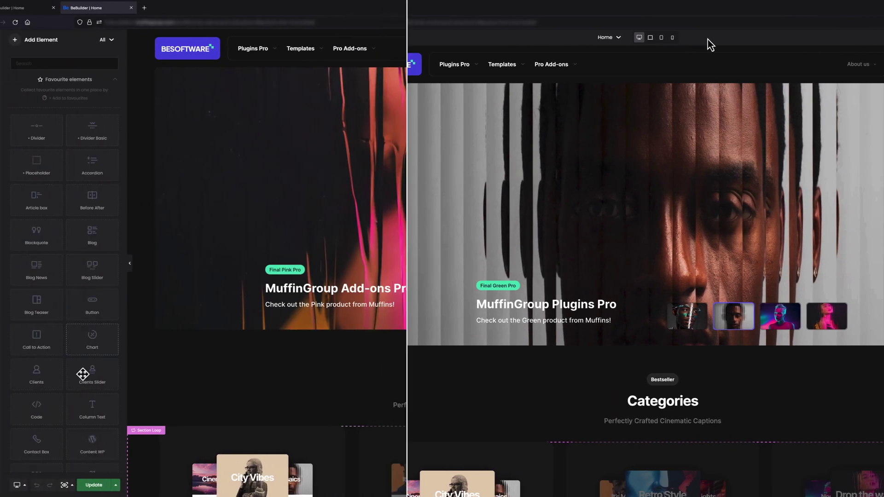
{"action": "left_click", "coordinate": [35, 484]}
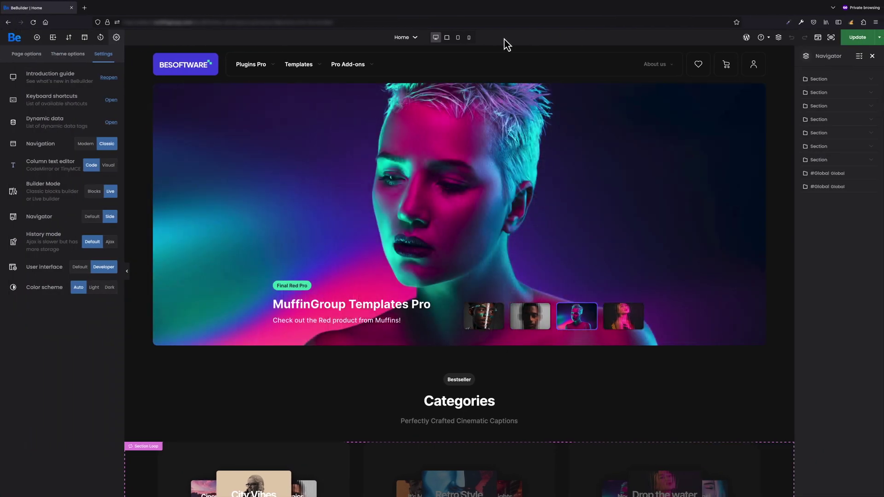
- Preview the Home page at tablet and mobile widths, then return to desktop width
{"action": "left_click", "coordinate": [452, 39]}
{"action": "left_click", "coordinate": [457, 39]}
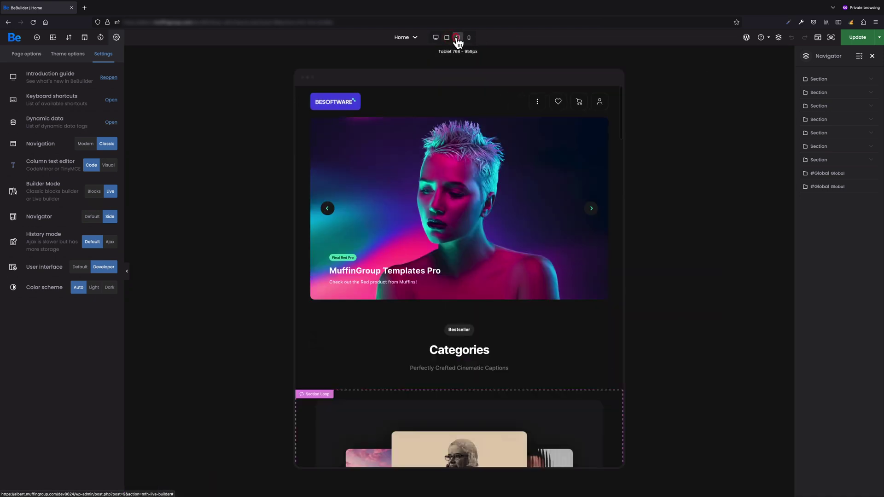
{"action": "left_click", "coordinate": [470, 40]}
{"action": "left_click", "coordinate": [439, 41]}
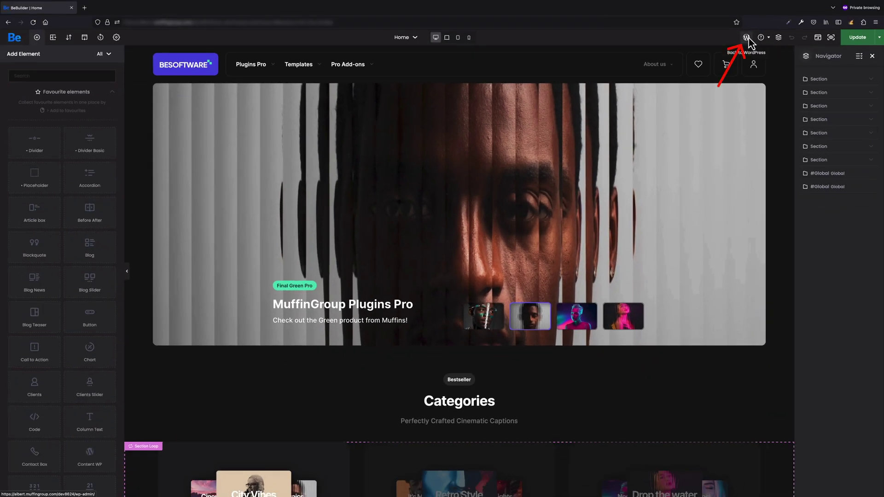
{"action": "left_click", "coordinate": [747, 38]}
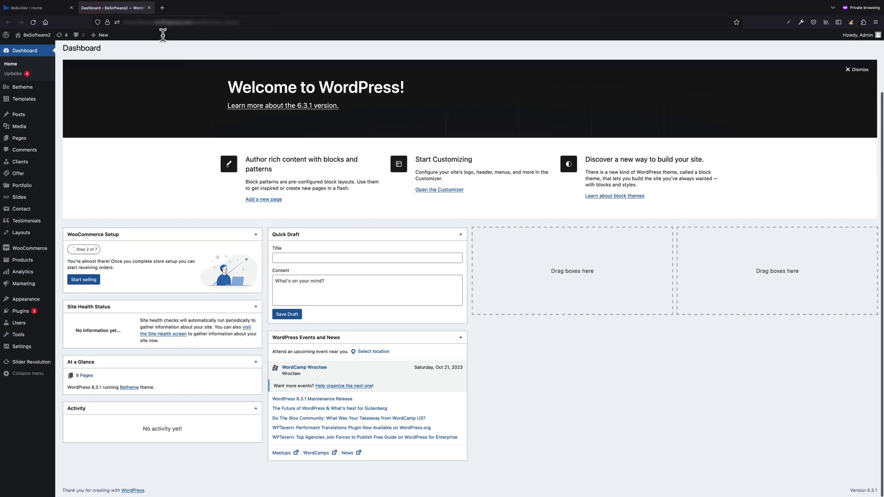
{"action": "left_click", "coordinate": [149, 8]}
{"action": "left_click", "coordinate": [761, 37]}
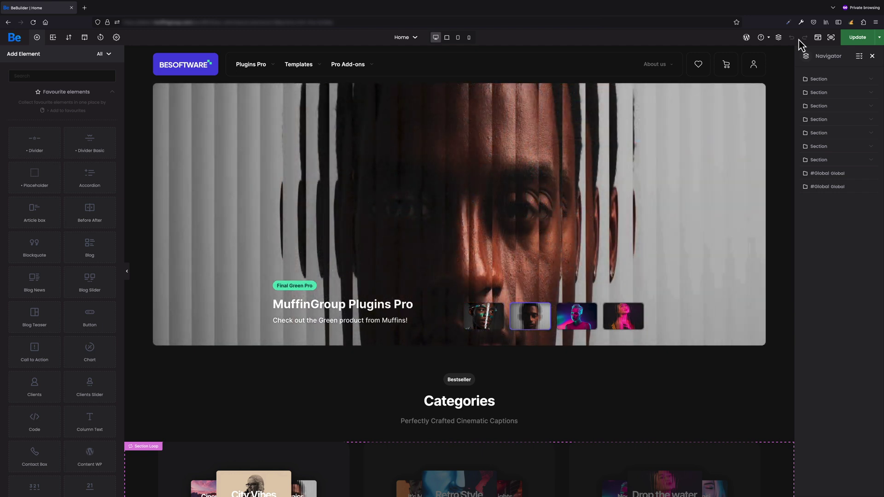
- Preview the published home page in a new tab, scroll through it, then return to BeBuilder
{"action": "left_click", "coordinate": [817, 37]}
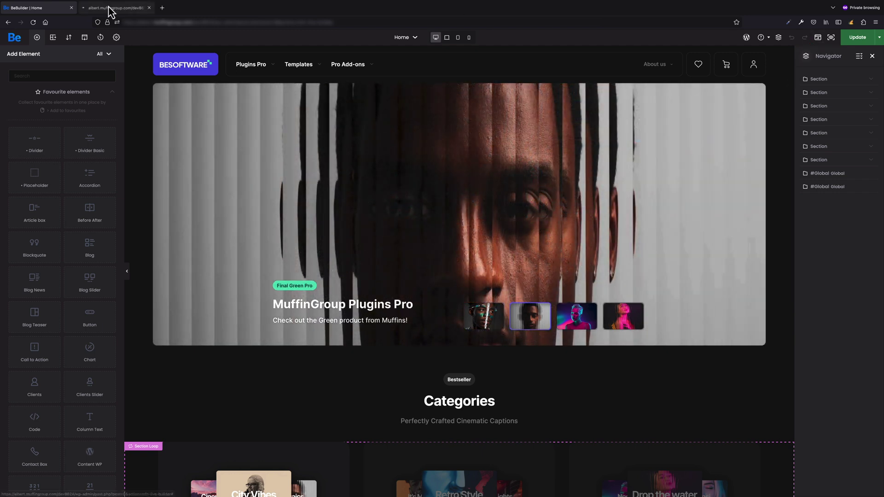
{"action": "left_click", "coordinate": [101, 10]}
{"action": "scroll", "coordinate": [416, 240], "scroll_direction": "down", "scroll_amount": 4}
{"action": "scroll", "coordinate": [416, 237], "scroll_direction": "down", "scroll_amount": 10}
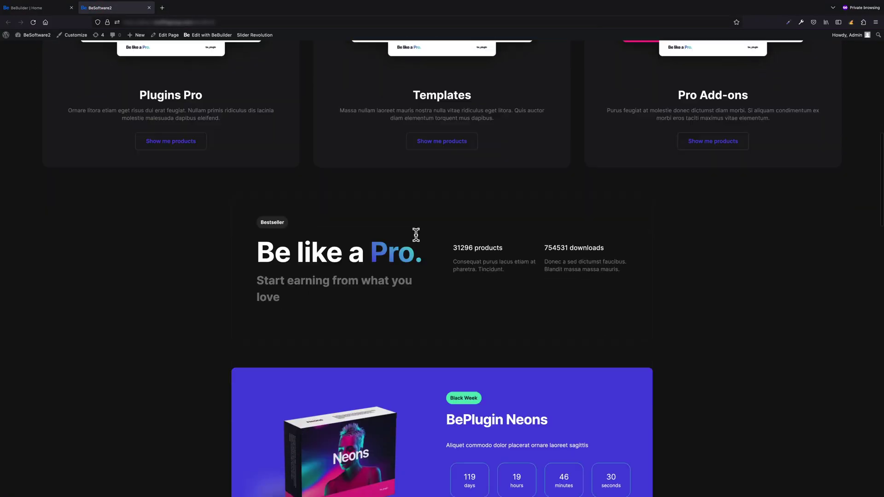
{"action": "scroll", "coordinate": [416, 236], "scroll_direction": "up", "scroll_amount": 15}
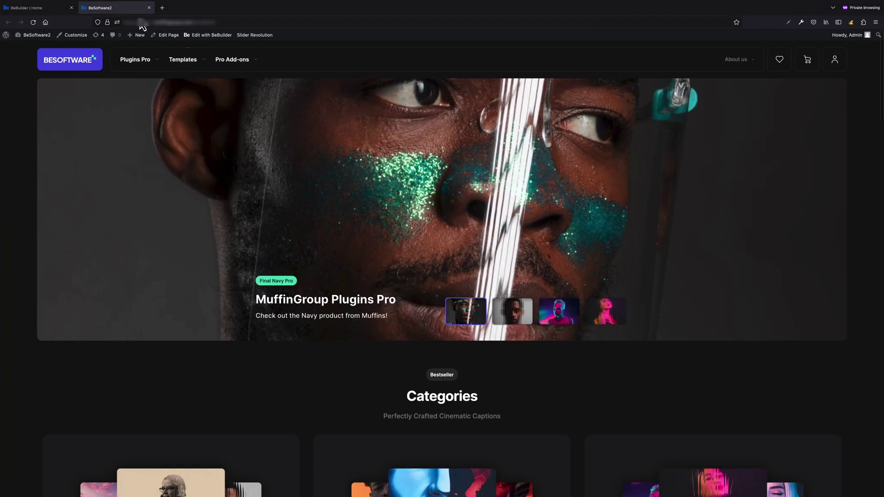
{"action": "left_click", "coordinate": [149, 8]}
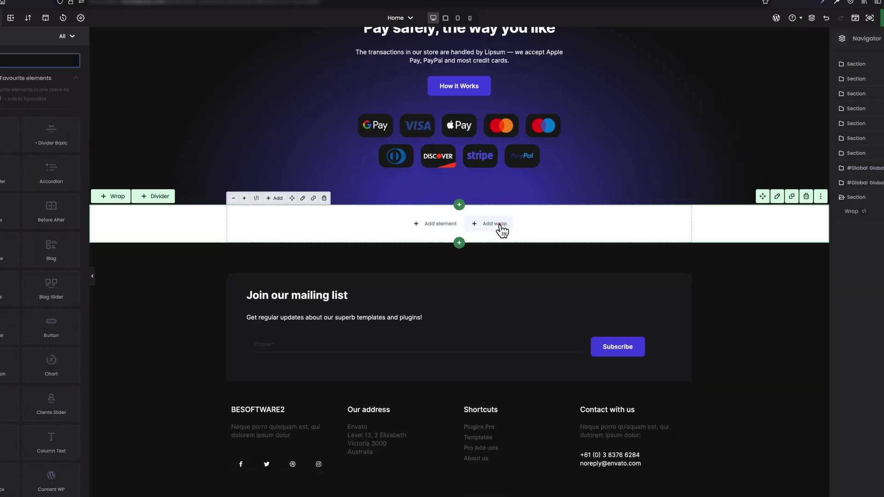
- Add a wrap to the empty section and bring up its parent section's settings
{"action": "left_click", "coordinate": [516, 224]}
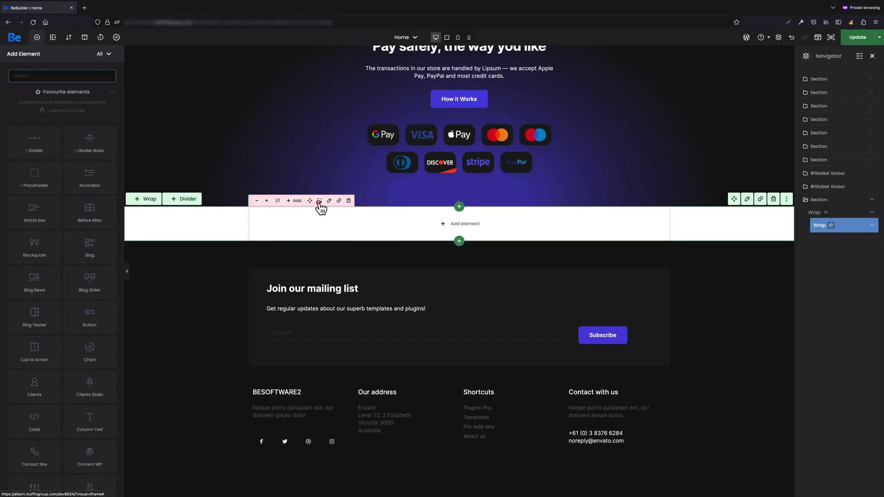
{"action": "left_click", "coordinate": [308, 196]}
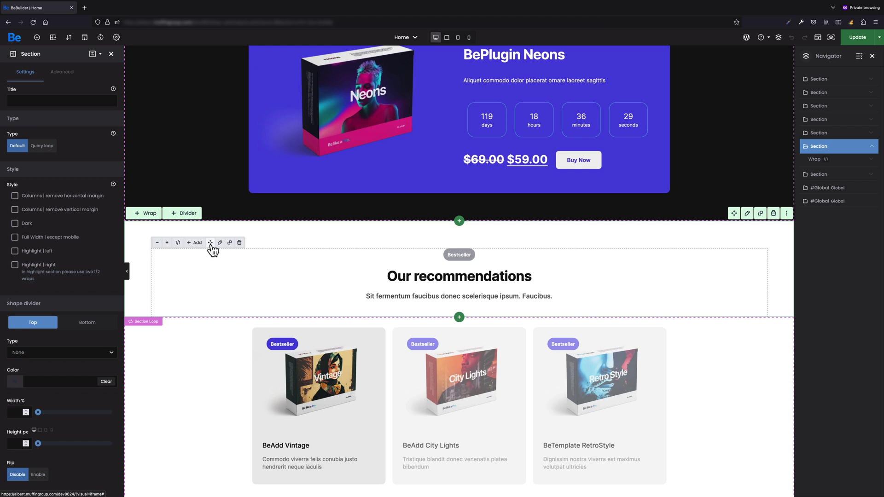
- Drag the Our recommendations wrap by its move handle to a new spot on the page
{"action": "left_click_drag", "start_coordinate": [209, 243], "coordinate": [383, 335]}
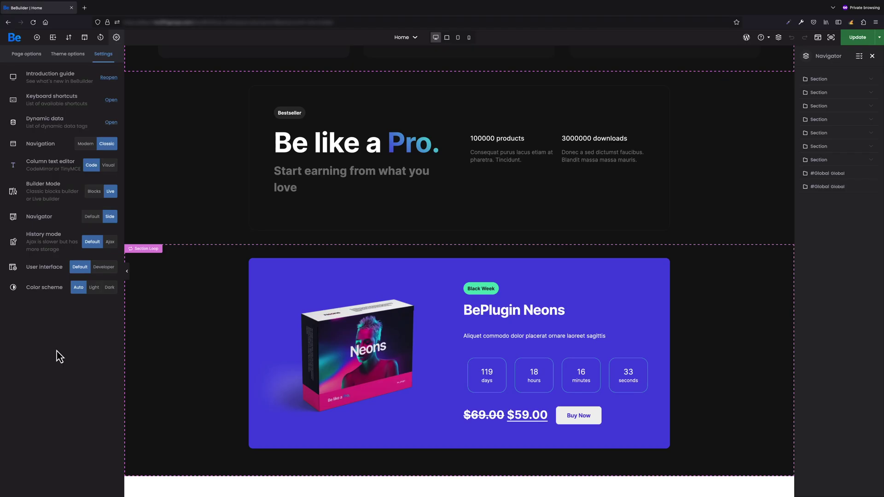
- Set History mode to Ajax and delete the Neons image from the Black Week banner
{"action": "left_click", "coordinate": [110, 242]}
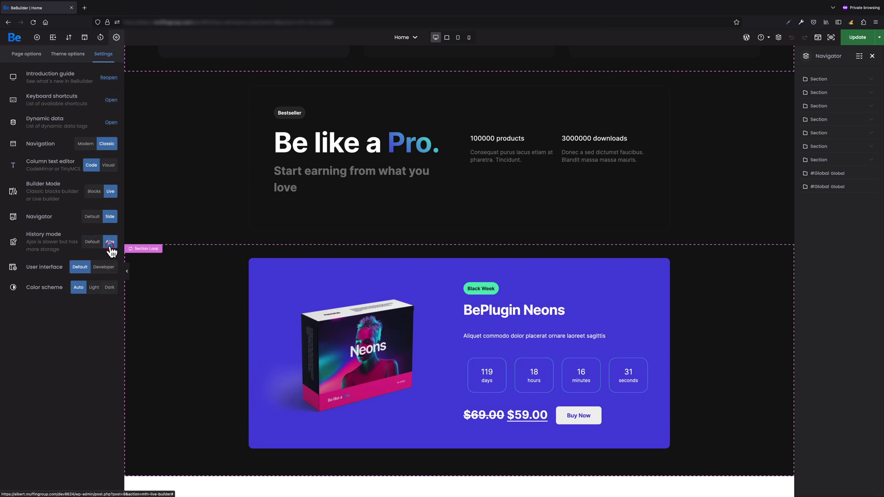
{"action": "left_click", "coordinate": [316, 280]}
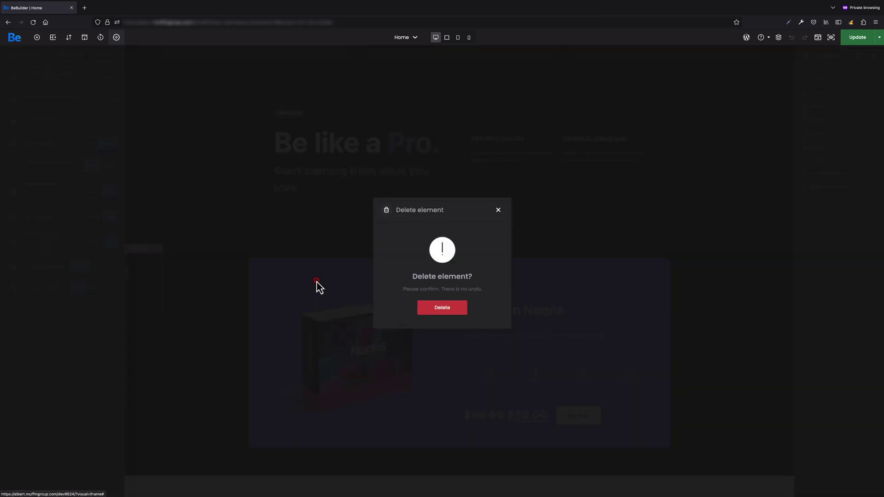
{"action": "left_click", "coordinate": [433, 306]}
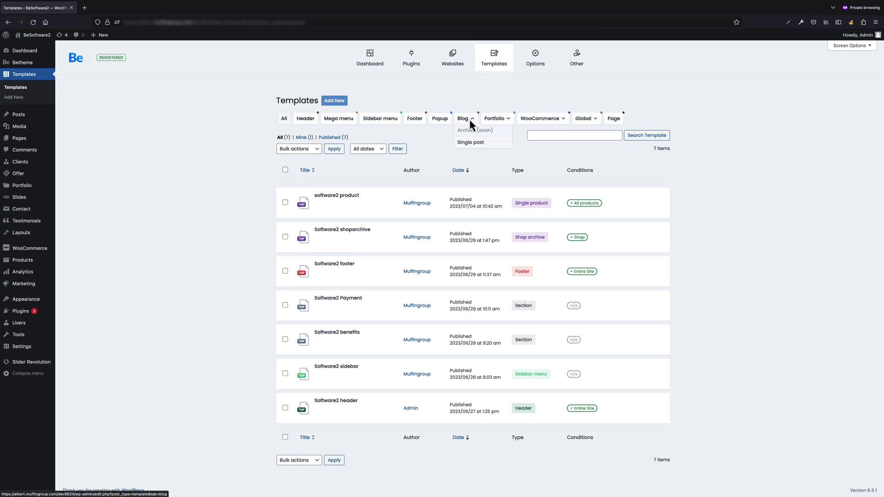
- Edit the test template in BeBuilder with Woo elements like Product title, price and Add to cart listed
{"action": "mouse_move", "coordinate": [496, 121]}
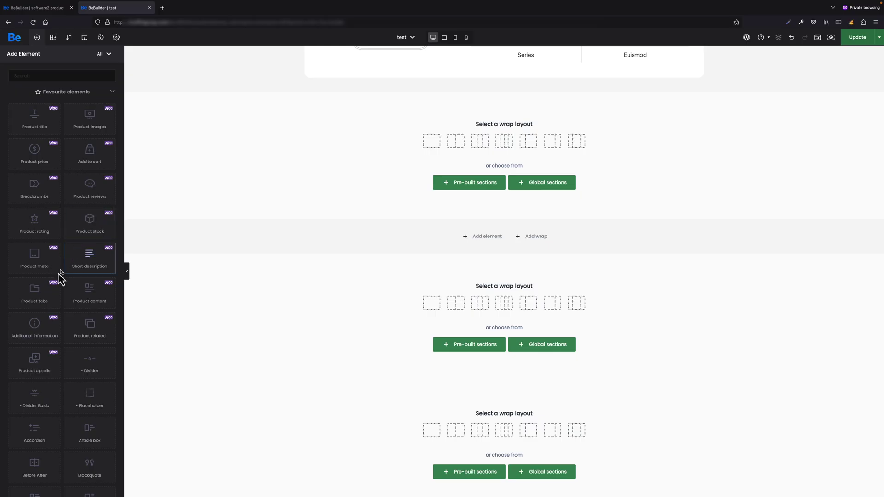
- Drop the Product tabs element into the test template's empty wrap, then go to Theme Options Shop settings
{"action": "left_click_drag", "start_coordinate": [37, 294], "coordinate": [88, 281]}
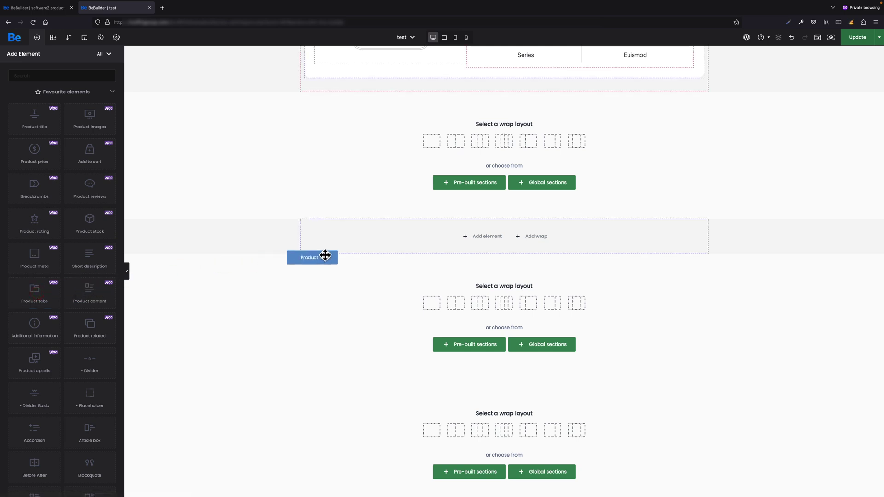
{"action": "left_click_drag", "start_coordinate": [325, 256], "coordinate": [442, 243]}
{"action": "scroll", "coordinate": [442, 244], "scroll_direction": "down", "scroll_amount": 2}
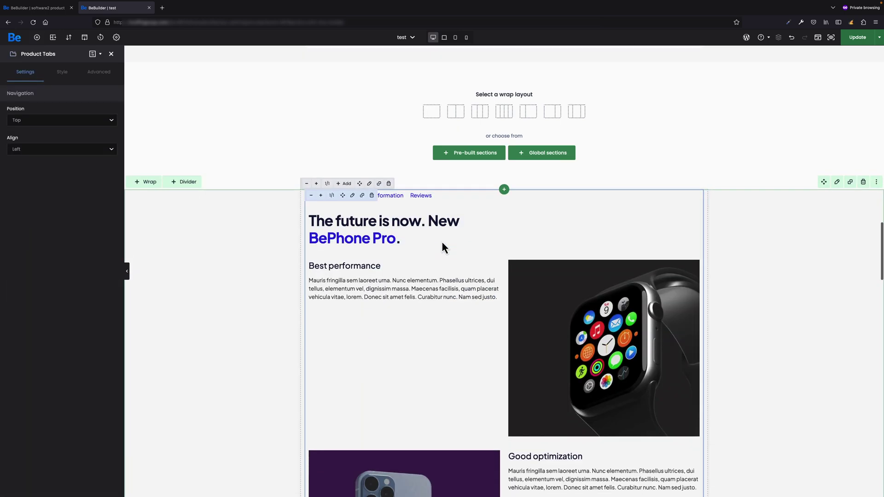
{"action": "scroll", "coordinate": [441, 241], "scroll_direction": "down", "scroll_amount": 2}
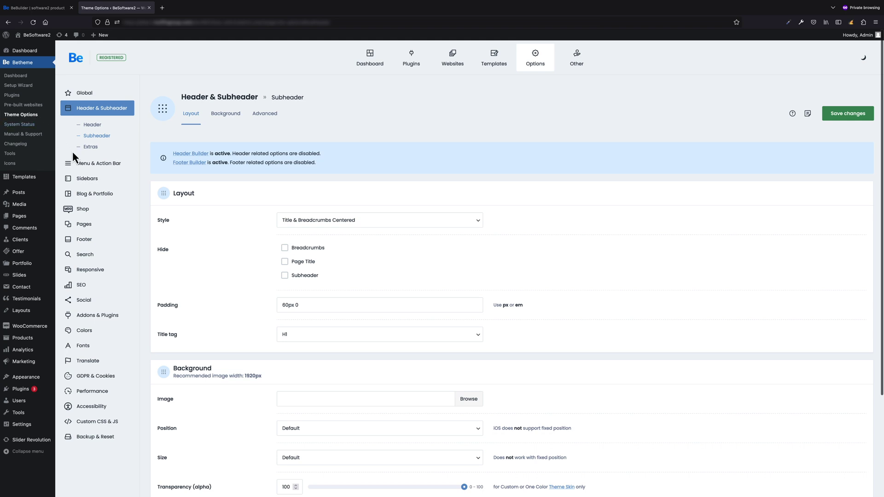
{"action": "left_click", "coordinate": [112, 210]}
- In Shop Addons, enable the free delivery progress bar (300 USD) and the fake sale notification
{"action": "left_click", "coordinate": [109, 221]}
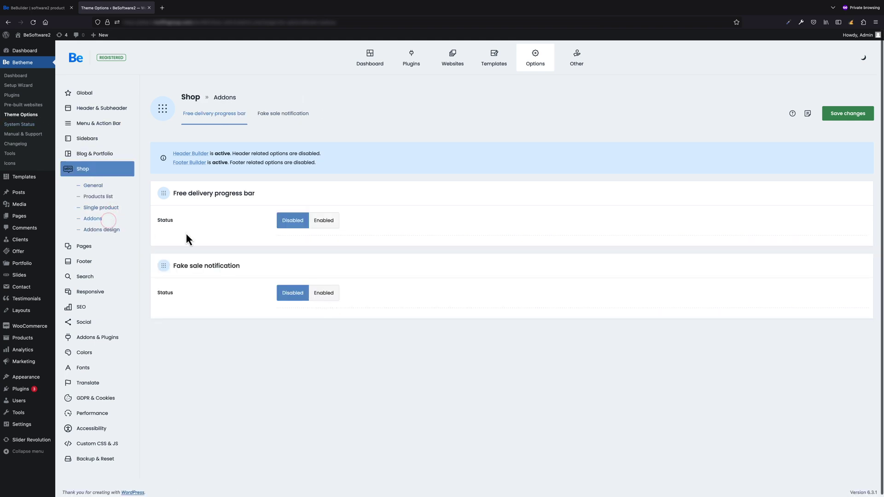
{"action": "left_click", "coordinate": [324, 223]}
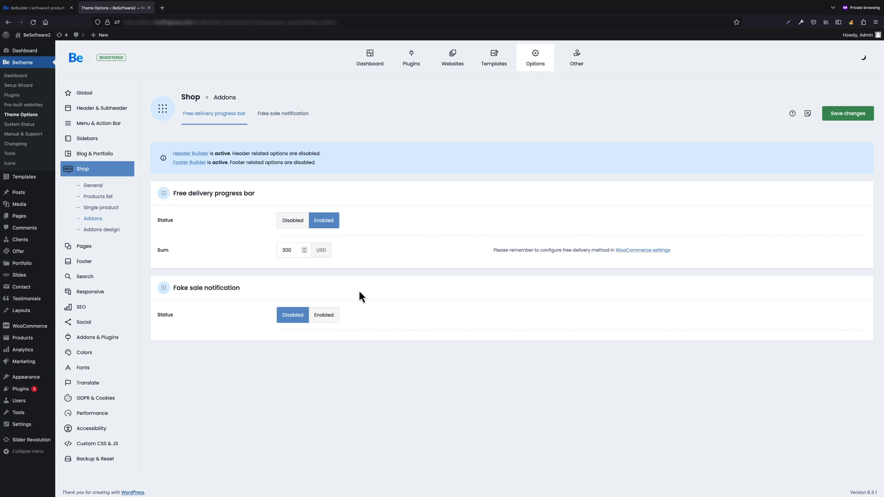
{"action": "left_click", "coordinate": [327, 316]}
- Keep the fake sale notification type by Client with client names Hidden, then view Shop Addons design
{"action": "scroll", "coordinate": [329, 314], "scroll_direction": "down", "scroll_amount": 3}
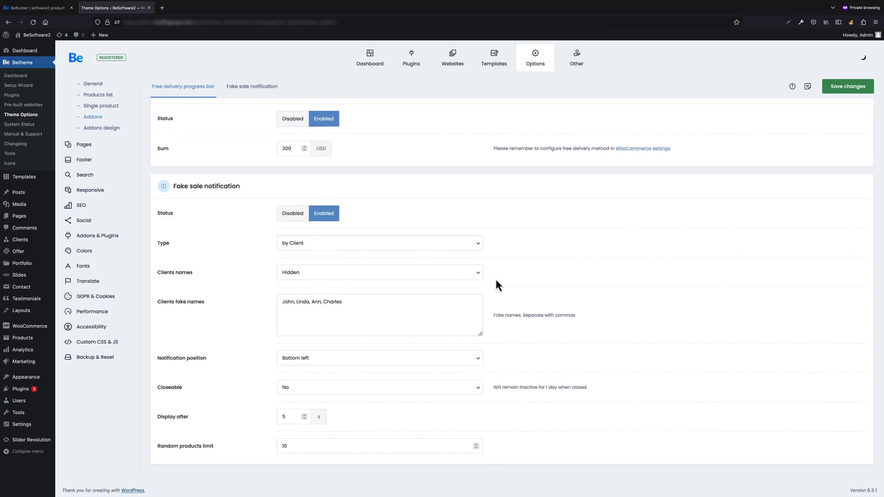
{"action": "left_click", "coordinate": [460, 247]}
{"action": "left_click", "coordinate": [519, 251]}
{"action": "left_click", "coordinate": [467, 272]}
{"action": "left_click", "coordinate": [542, 269]}
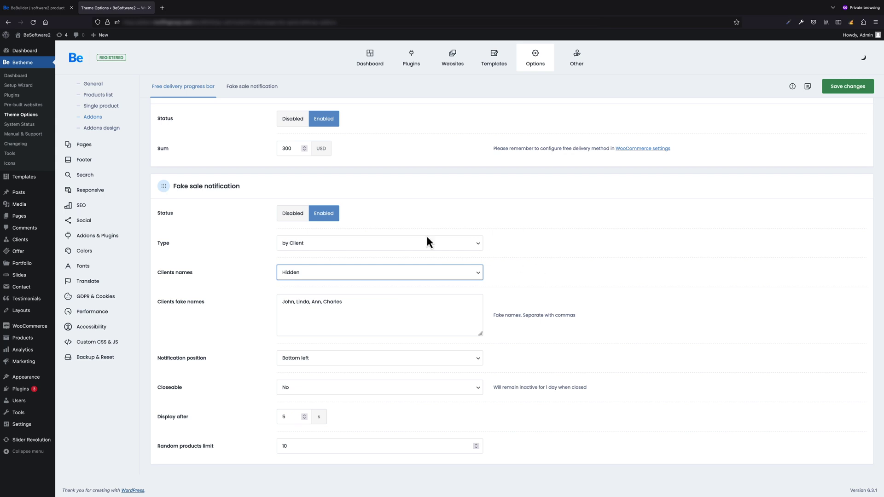
{"action": "left_click", "coordinate": [108, 131]}
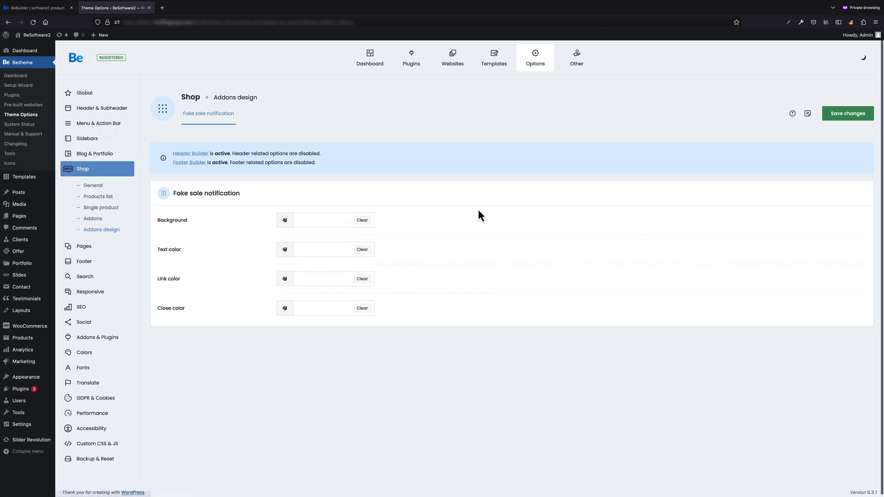